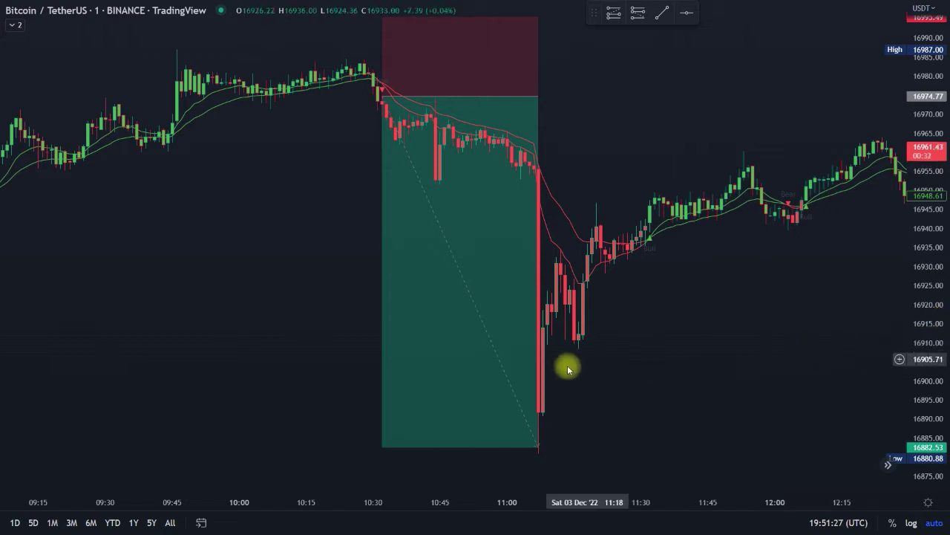
# Remove all indicators from the one-minute BTCUSDT chart
pyautogui.moveTo(505, 408)
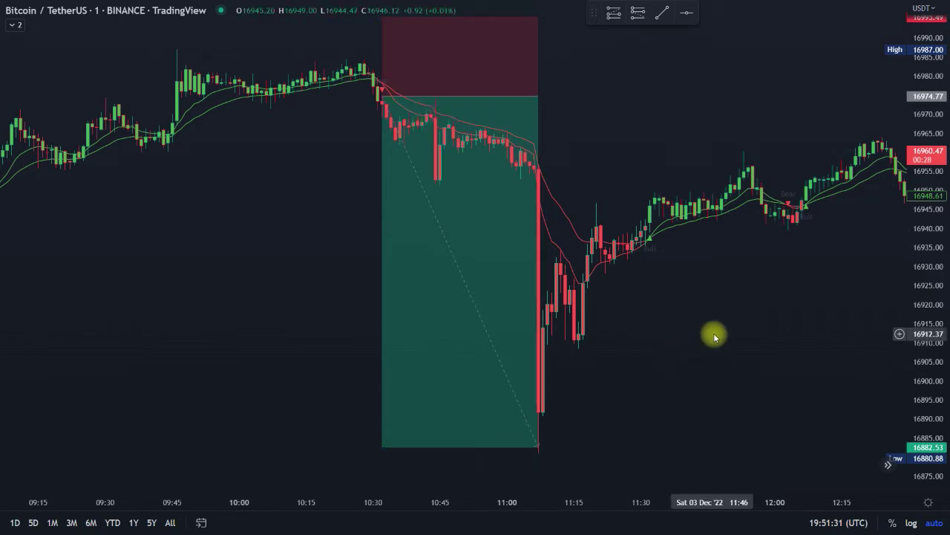
pyautogui.hscroll(5, 712, 331)
pyautogui.hscroll(5, 722, 333)
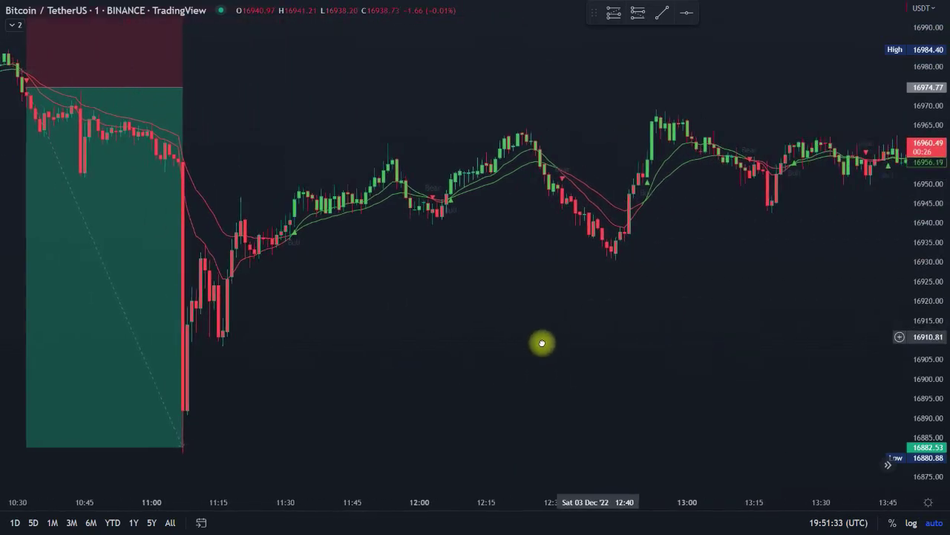
pyautogui.moveTo(553, 352); pyautogui.dragTo(406, 364)
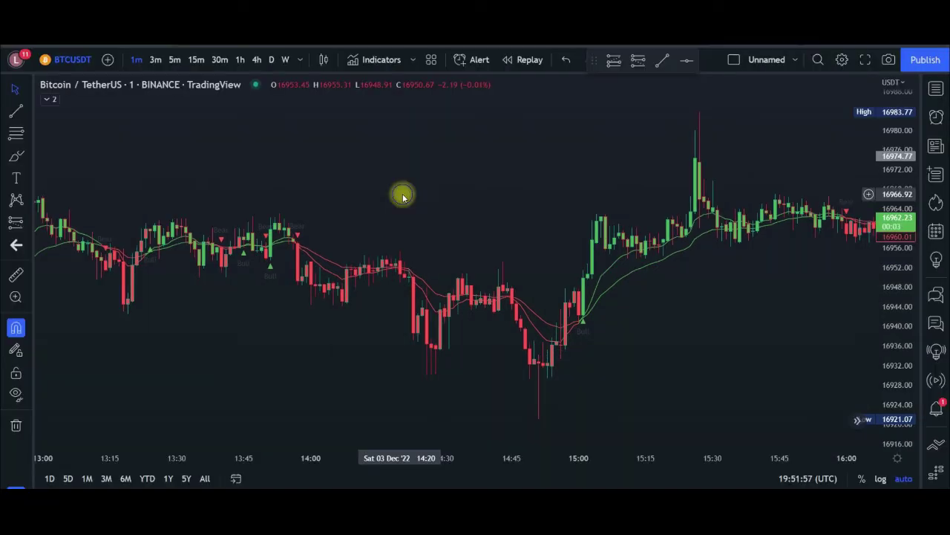
pyautogui.rightClick(404, 184)
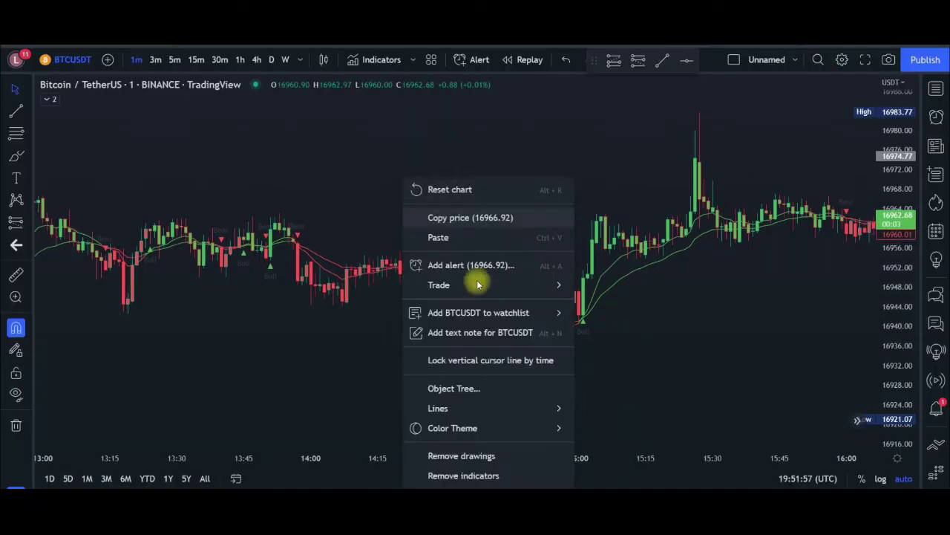
pyautogui.click(454, 475)
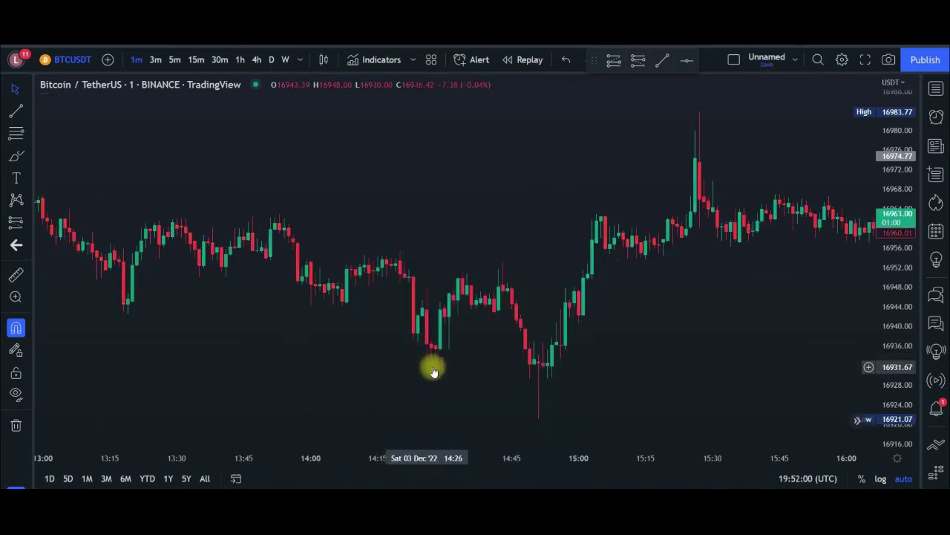
# Find the TraderXO Macro Trend Scanner indicator by btc_charlie and add it to the chart
pyautogui.moveTo(614, 349); pyautogui.dragTo(496, 352)
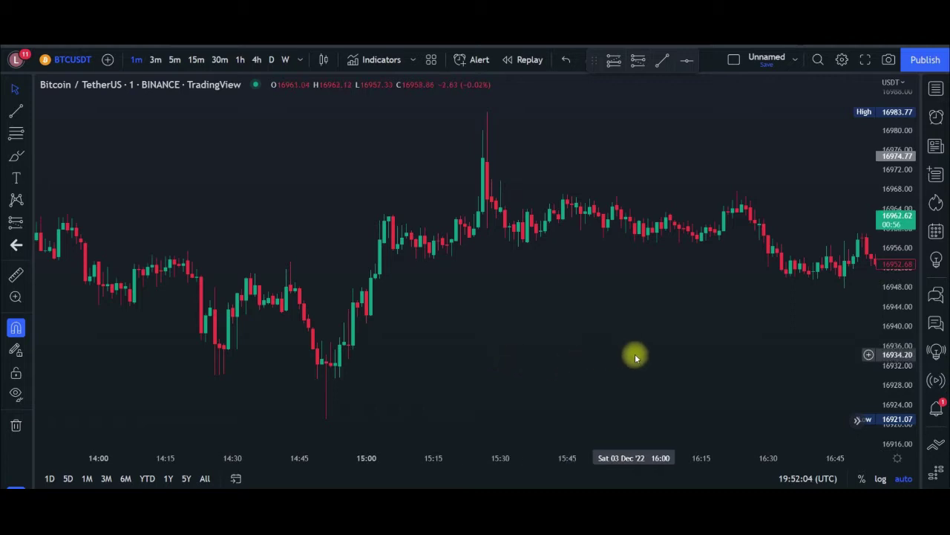
pyautogui.moveTo(613, 357); pyautogui.dragTo(671, 352)
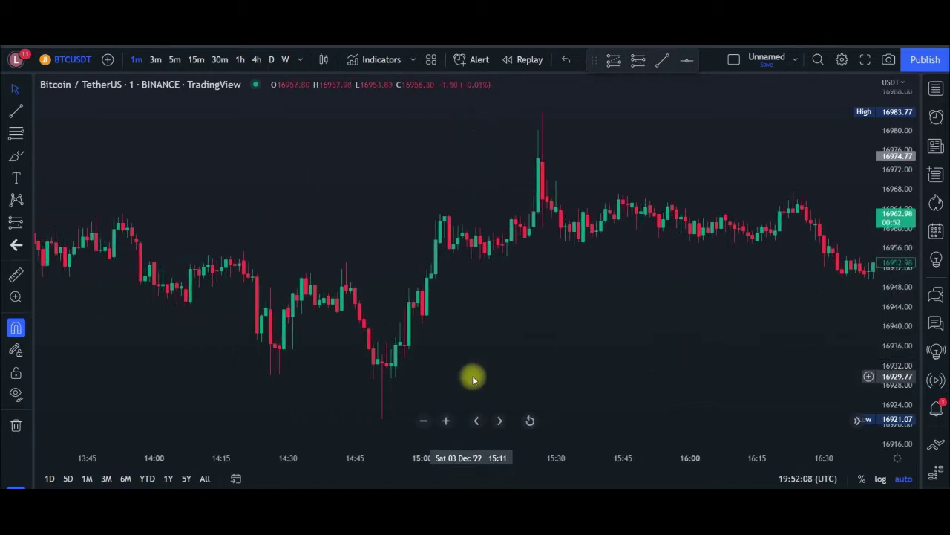
pyautogui.click(378, 63)
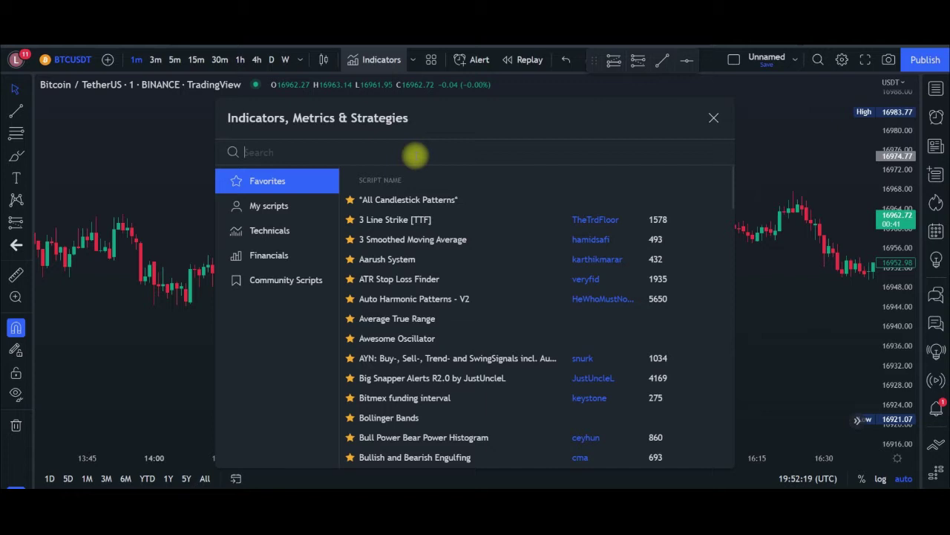
pyautogui.write('tra')
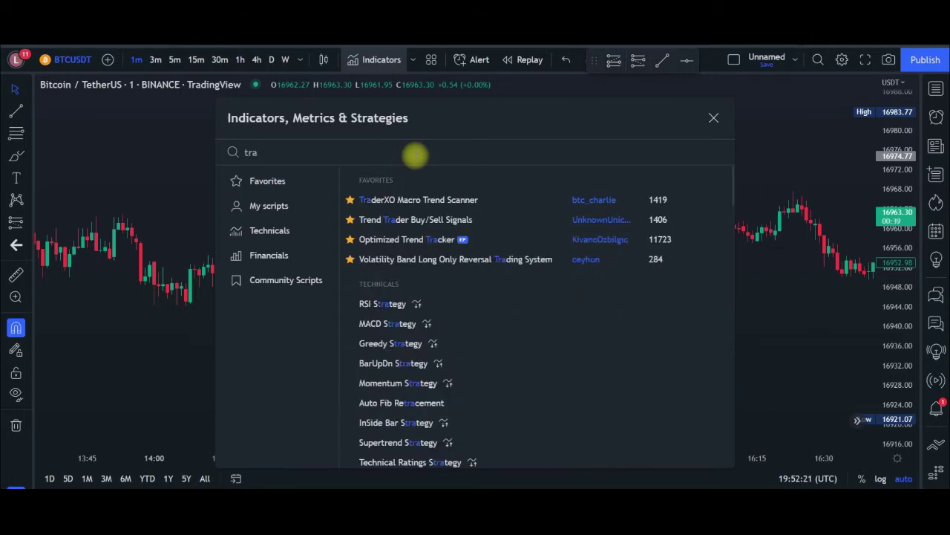
pyautogui.write('der')
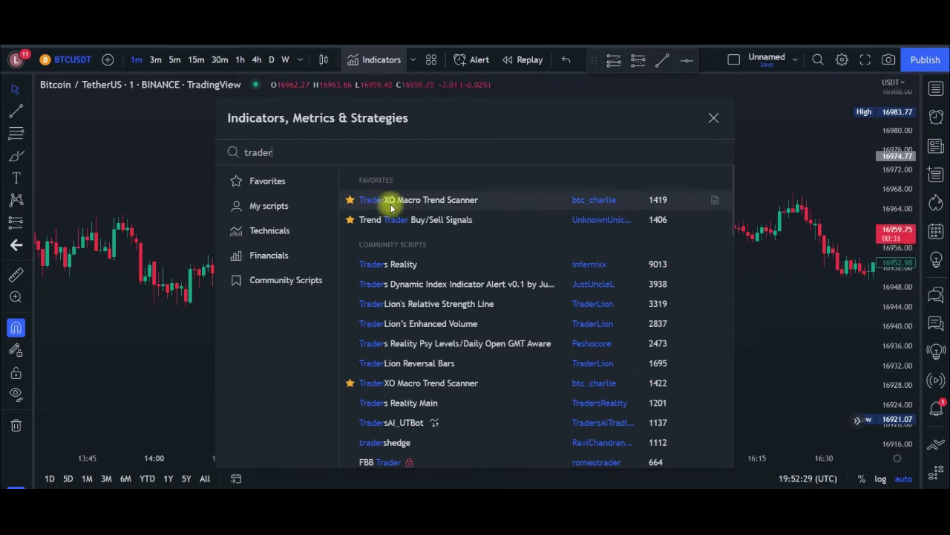
pyautogui.write('xo')
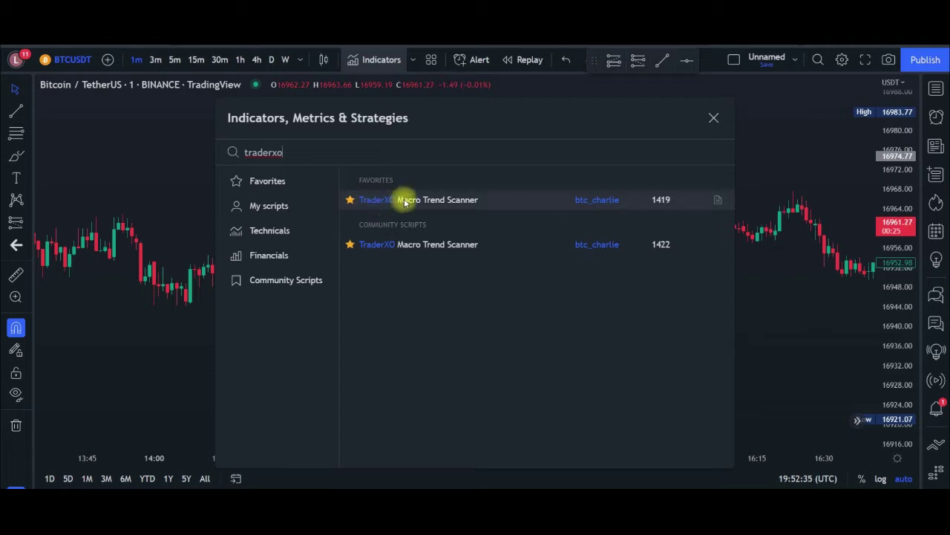
pyautogui.click(405, 201)
pyautogui.press('Escape')
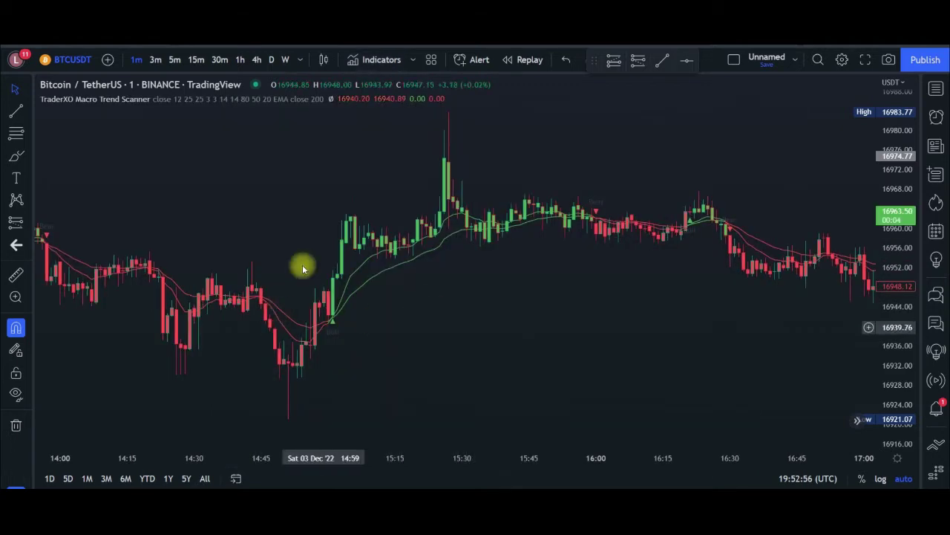
# Examine the trend scanner's Bull and Bear signals and its moving average lines across the 3 December price history
pyautogui.click(395, 352)
pyautogui.moveTo(437, 341); pyautogui.dragTo(523, 318)
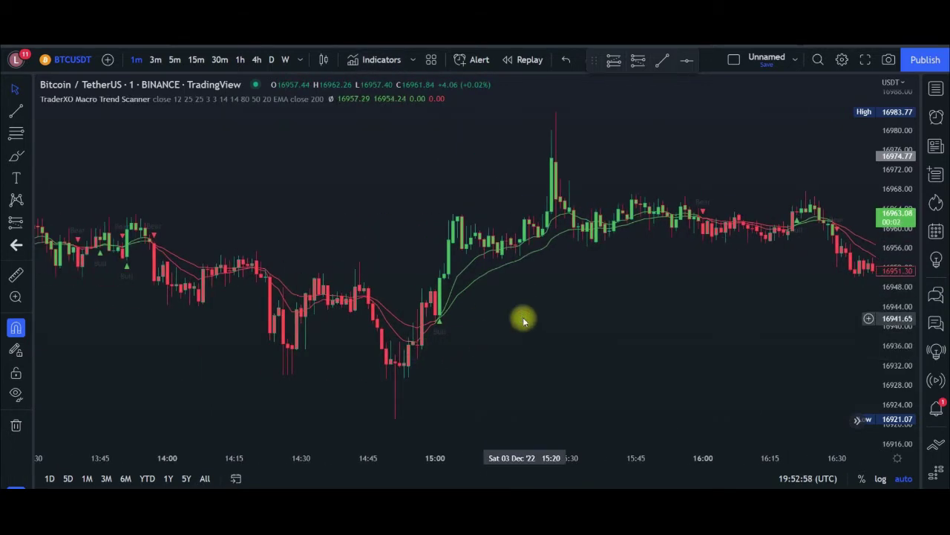
pyautogui.moveTo(475, 350); pyautogui.dragTo(426, 322)
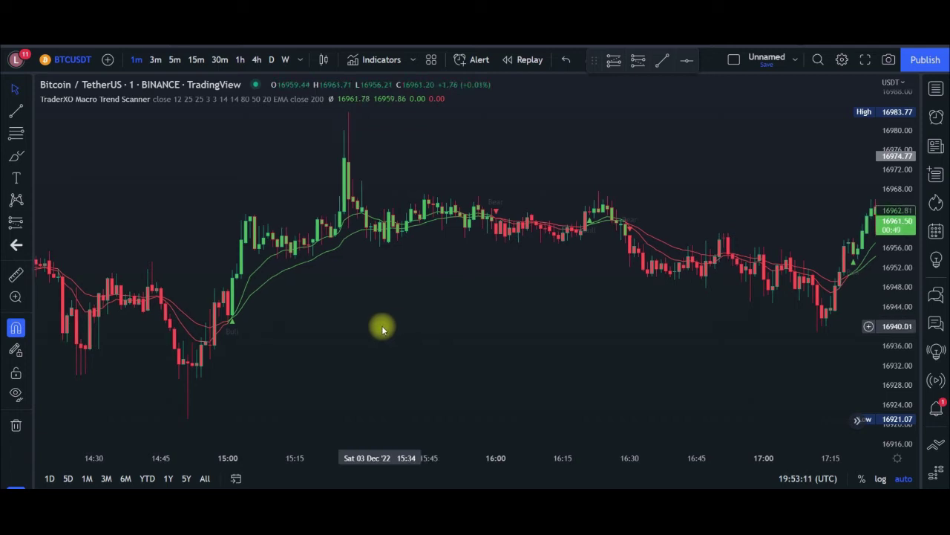
pyautogui.moveTo(452, 301); pyautogui.dragTo(377, 312)
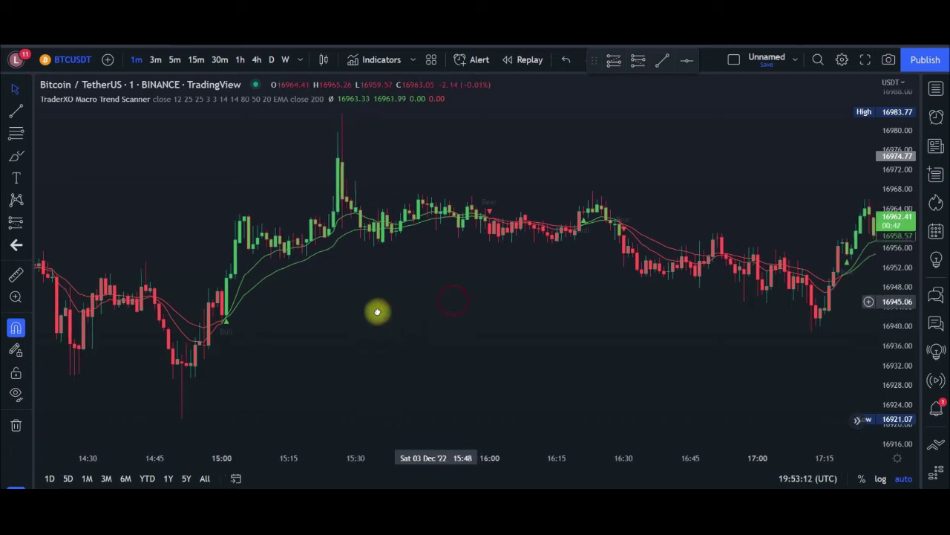
pyautogui.moveTo(533, 312); pyautogui.dragTo(424, 316)
pyautogui.moveTo(490, 314); pyautogui.dragTo(317, 325)
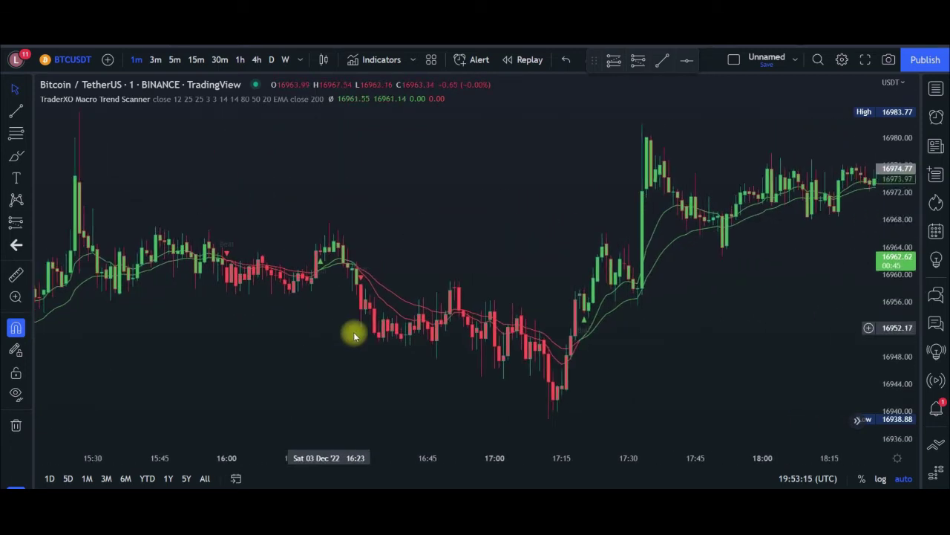
pyautogui.moveTo(644, 354); pyautogui.dragTo(431, 342)
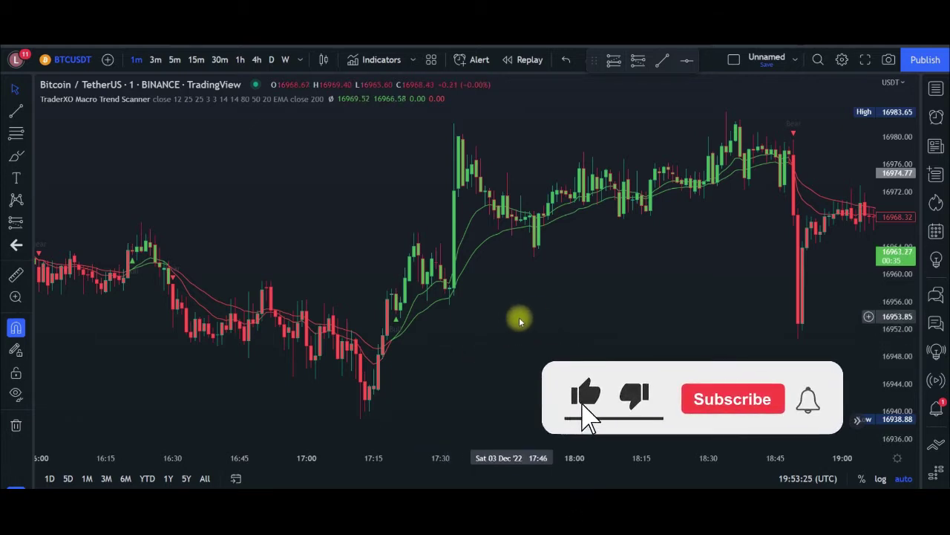
pyautogui.moveTo(515, 319); pyautogui.dragTo(342, 343)
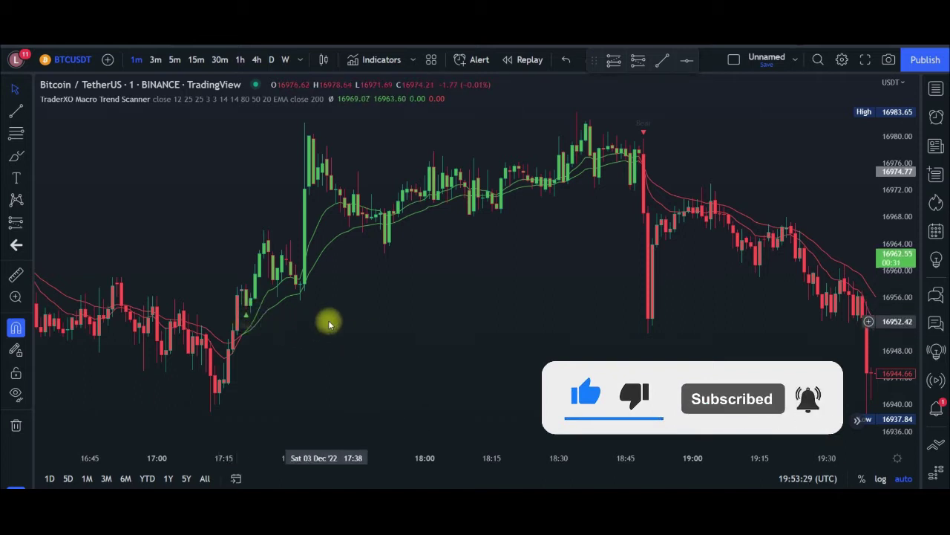
pyautogui.moveTo(329, 322); pyautogui.dragTo(488, 302)
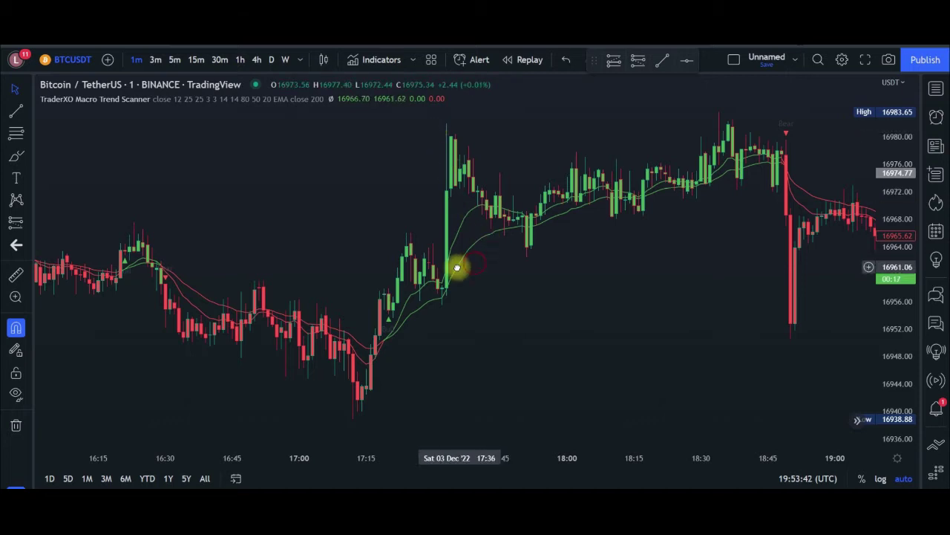
pyautogui.moveTo(456, 268); pyautogui.dragTo(398, 272)
pyautogui.moveTo(516, 278); pyautogui.dragTo(363, 276)
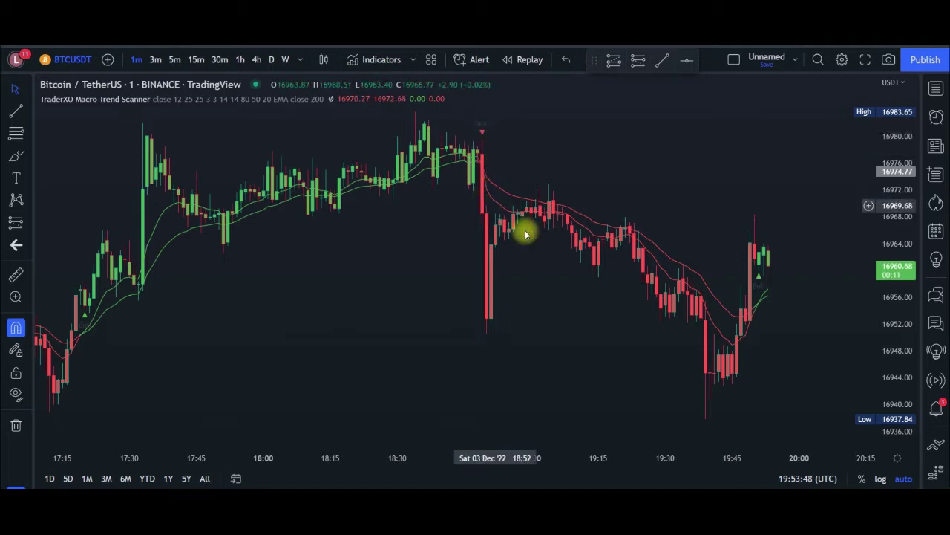
pyautogui.moveTo(568, 303); pyautogui.dragTo(504, 307)
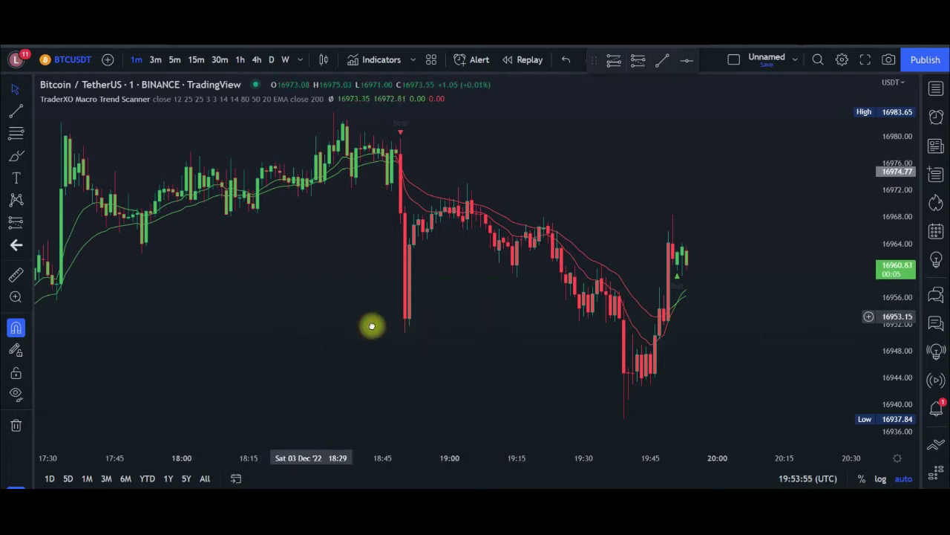
pyautogui.moveTo(372, 326); pyautogui.dragTo(412, 327)
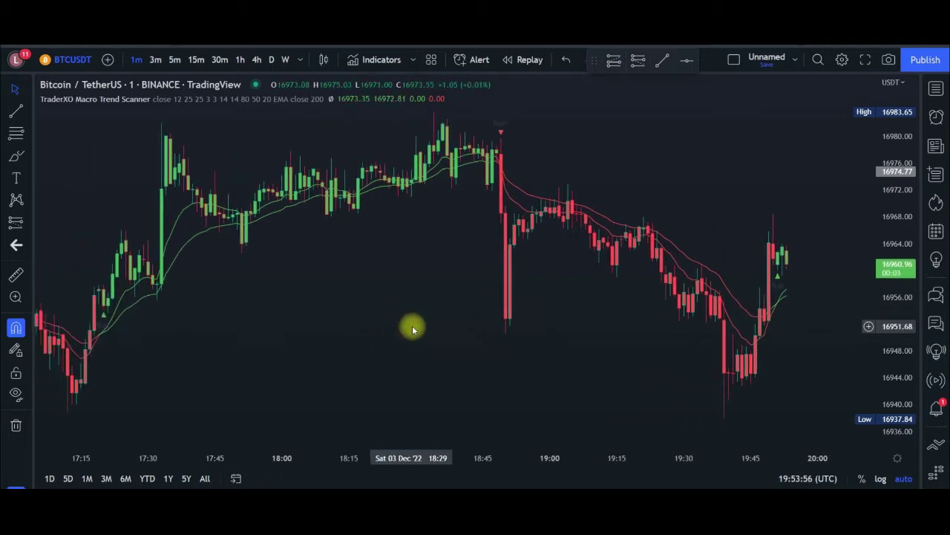
# Add the Moving Average Exponential and Moving Average Convergence Divergence indicators to the chart
pyautogui.click(365, 59)
pyautogui.write('em')
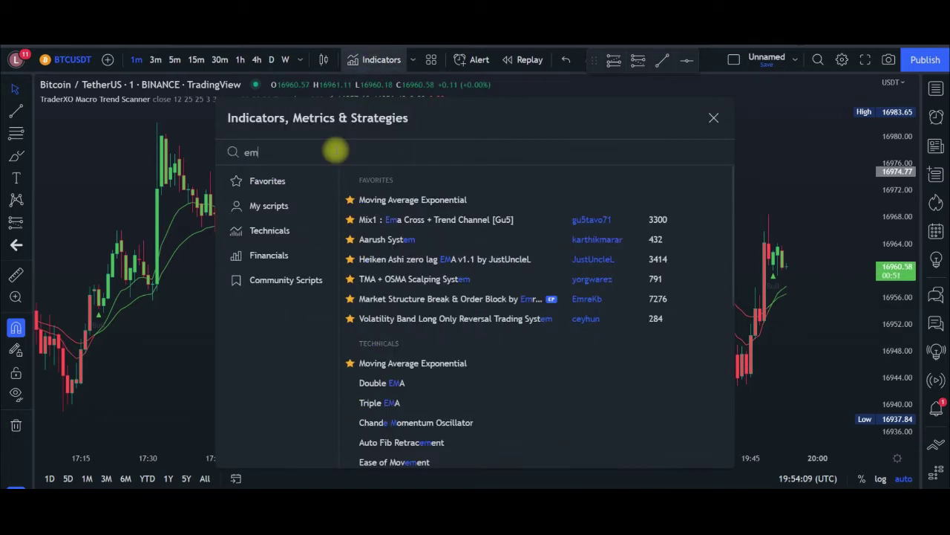
pyautogui.click(393, 203)
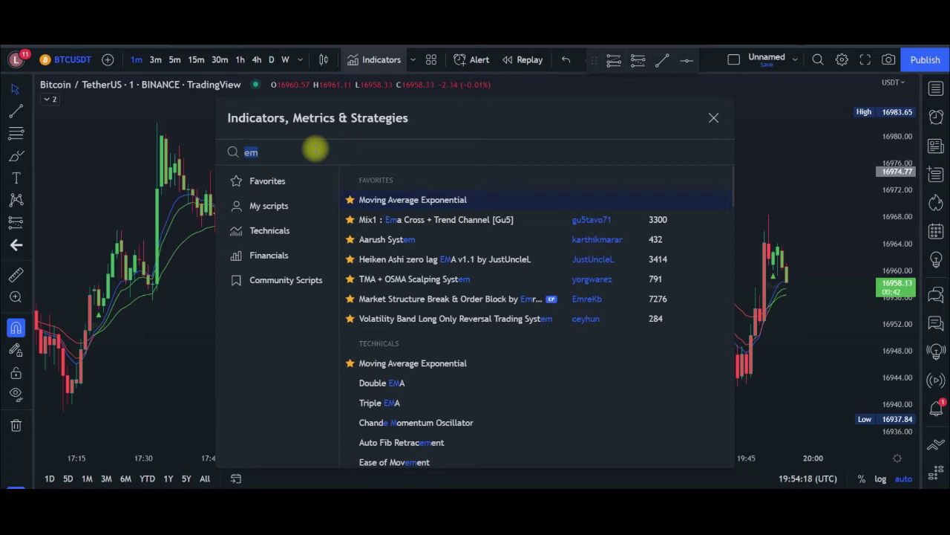
pyautogui.write('macd')
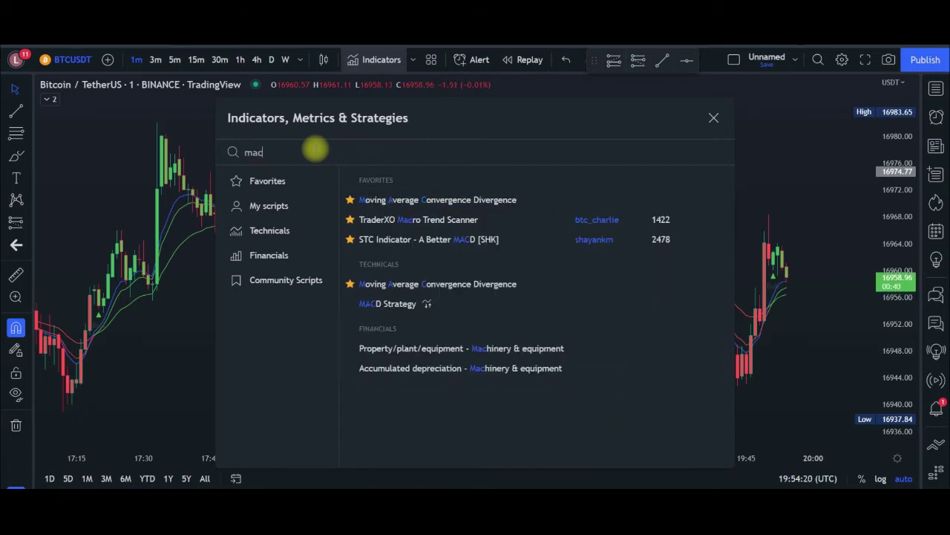
pyautogui.click(418, 197)
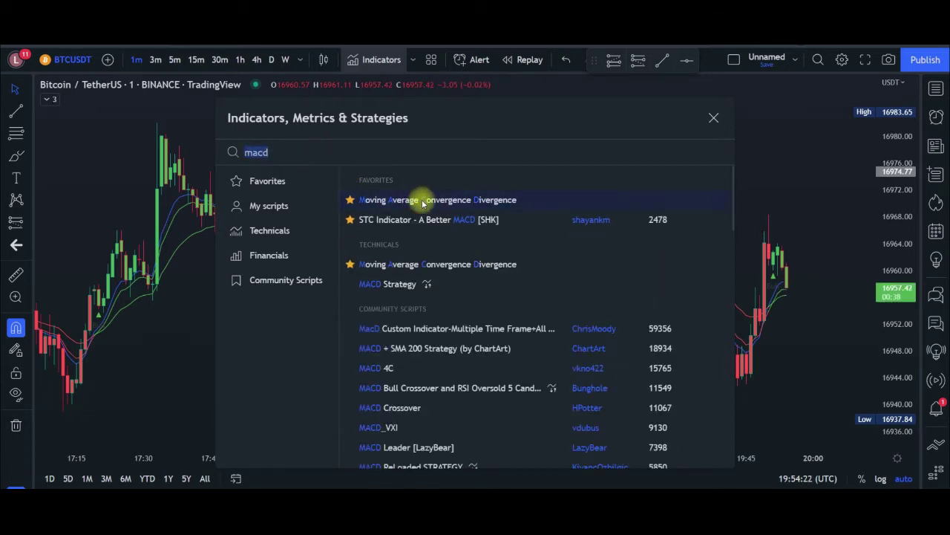
pyautogui.click(713, 117)
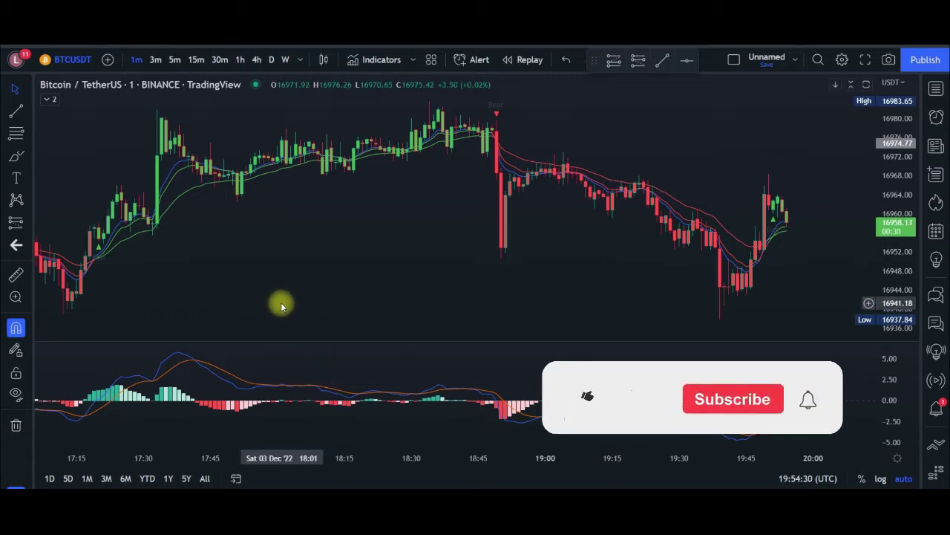
# Maximize the MACD pane and set the indicator's Fast Length to 26 and Slow Length to 100
pyautogui.doubleClick(356, 374)
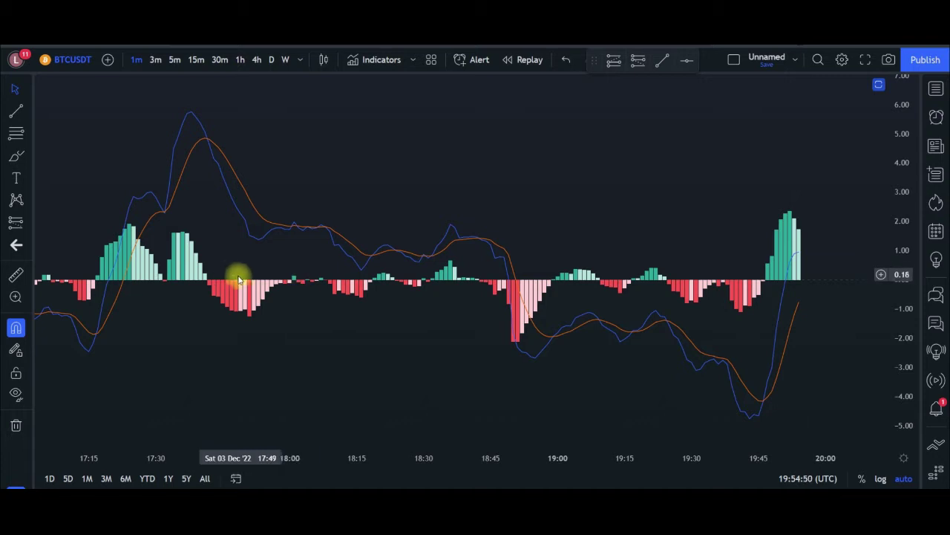
pyautogui.doubleClick(185, 265)
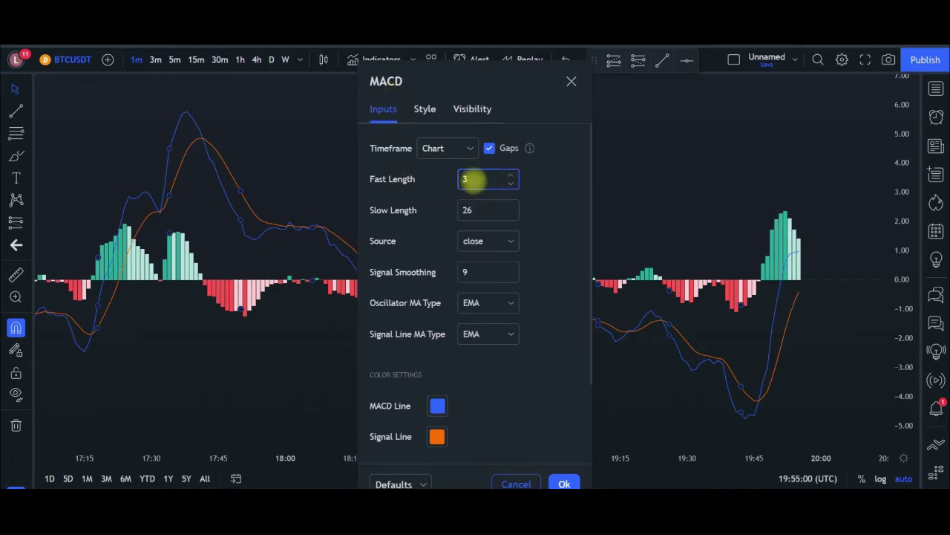
pyautogui.click(478, 209)
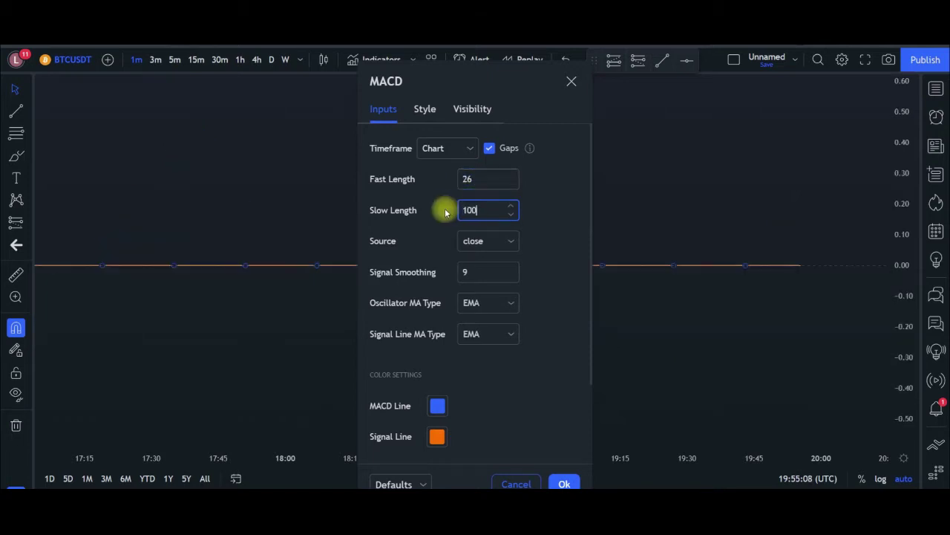
# Hide the MACD and Signal lines so only the histogram and zero line are plotted, and restore the pane's normal size
pyautogui.click(426, 111)
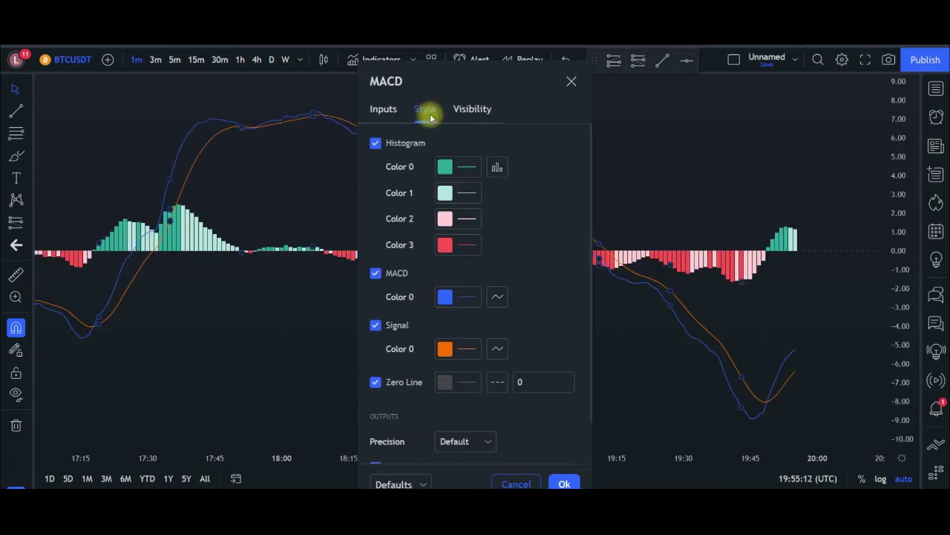
pyautogui.click(377, 273)
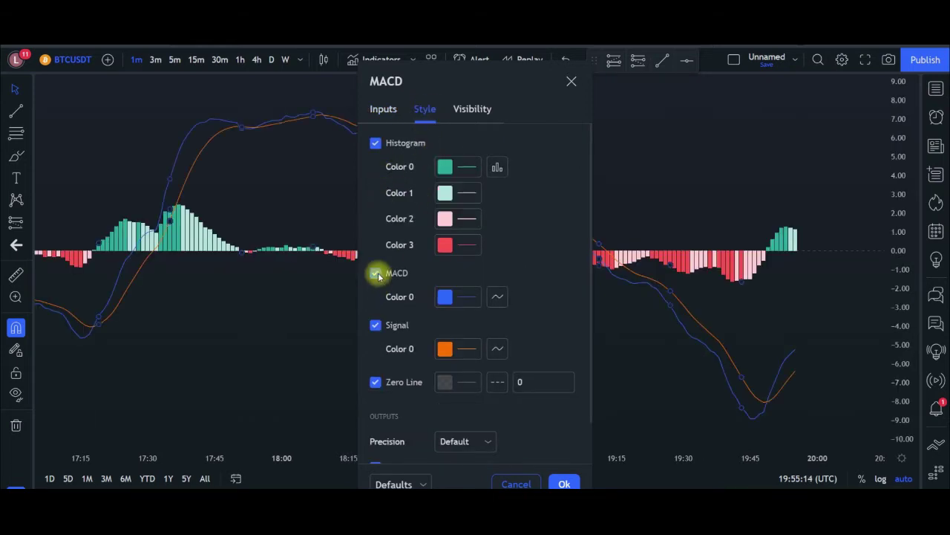
pyautogui.click(376, 326)
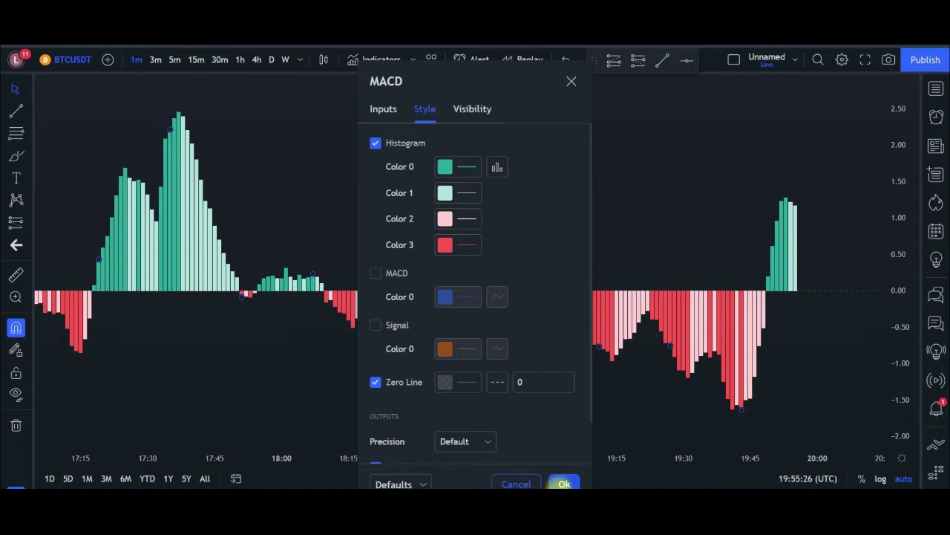
pyautogui.click(563, 483)
pyautogui.doubleClick(570, 214)
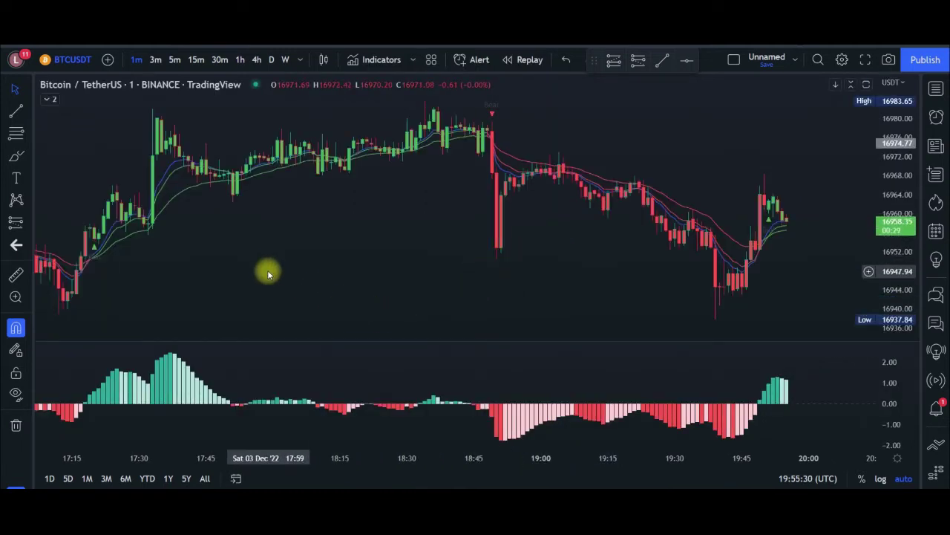
# Restyle the EMA as a white line in the second-thinnest thickness and set its Length to 200
pyautogui.click(49, 103)
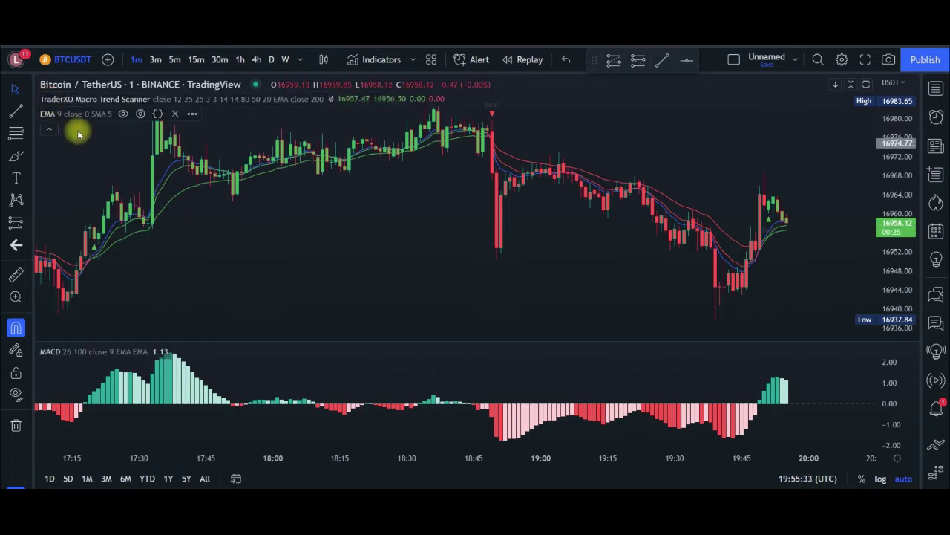
pyautogui.click(141, 115)
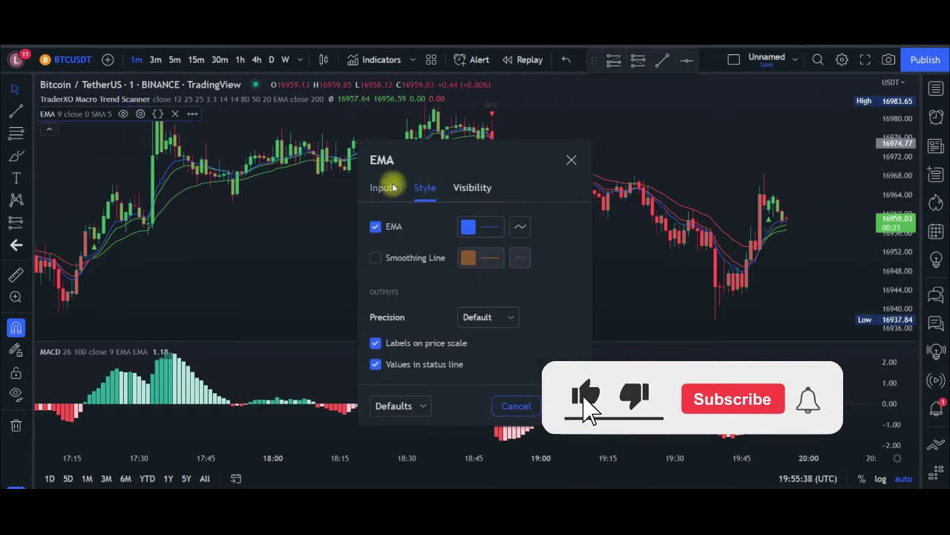
pyautogui.click(469, 227)
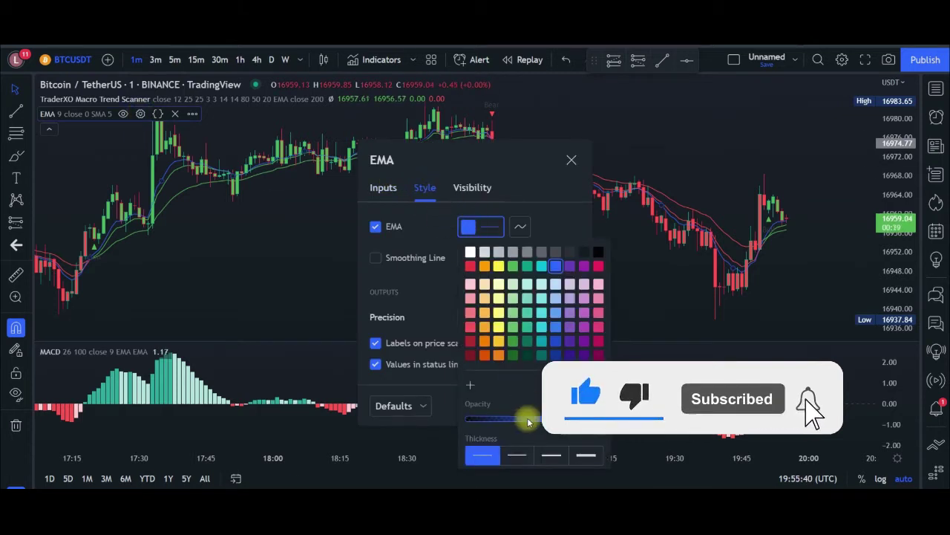
pyautogui.click(517, 455)
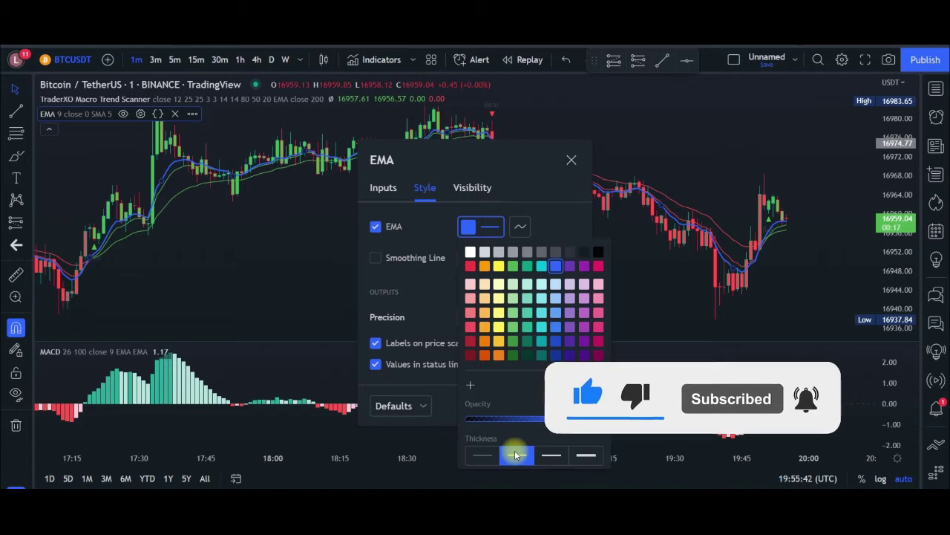
pyautogui.click(470, 251)
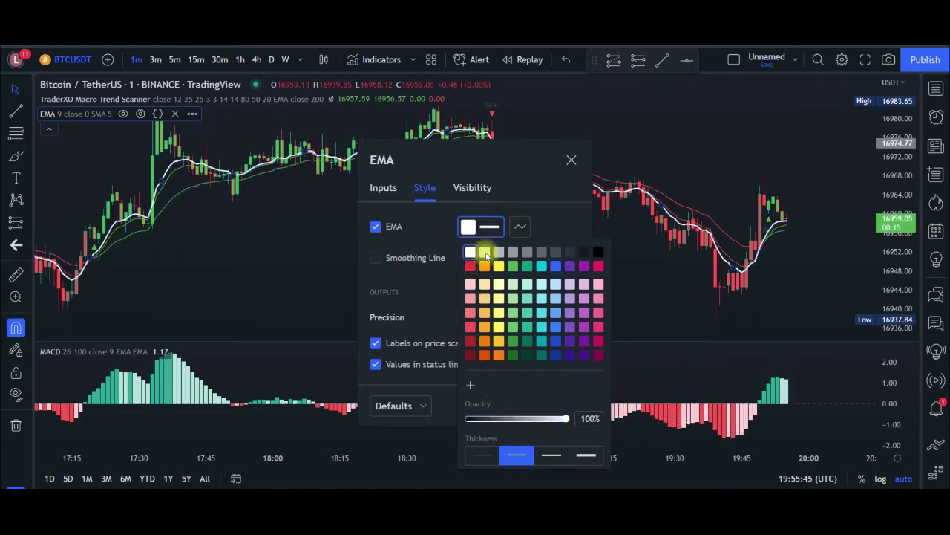
pyautogui.click(384, 187)
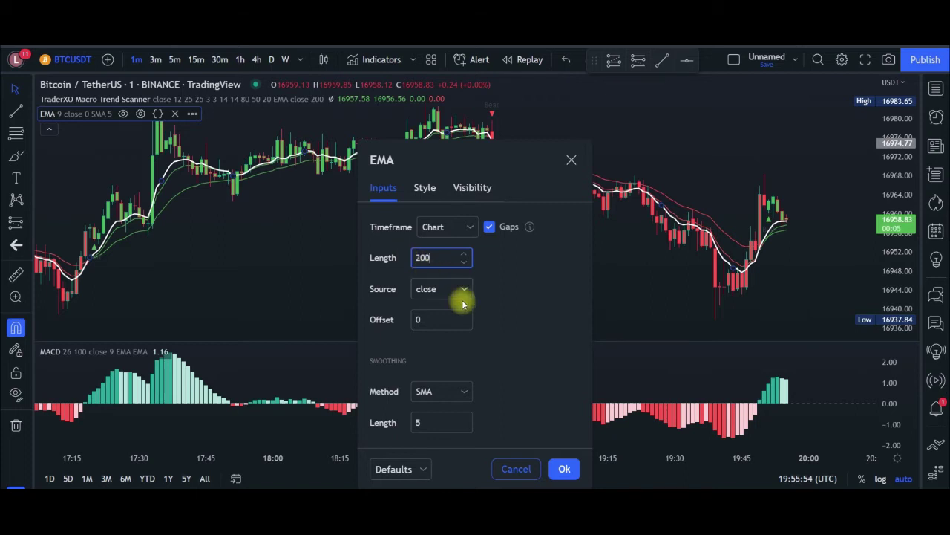
pyautogui.click(564, 470)
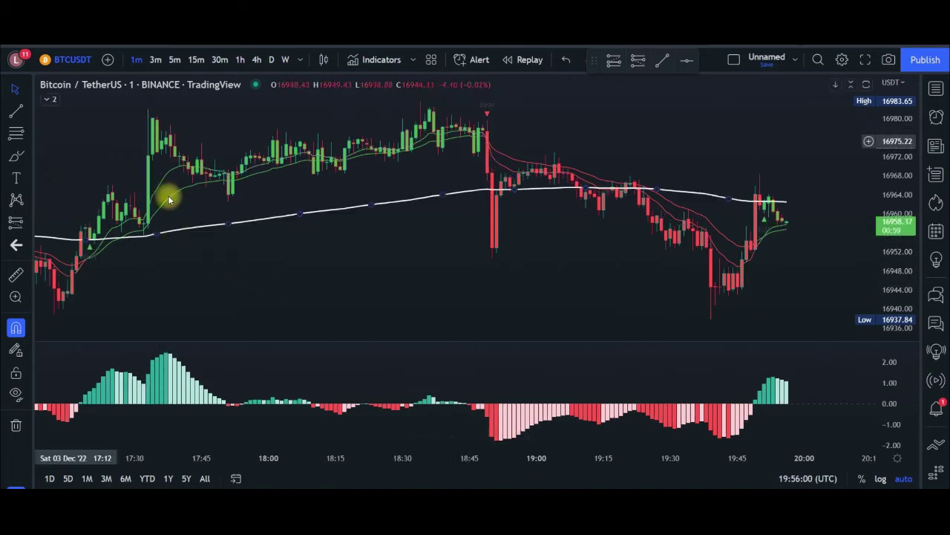
# Examine how price and the Bull and Bear signals behave around the 200 EMA across earlier hours of 3 December
pyautogui.scroll(-3, 394, 269)
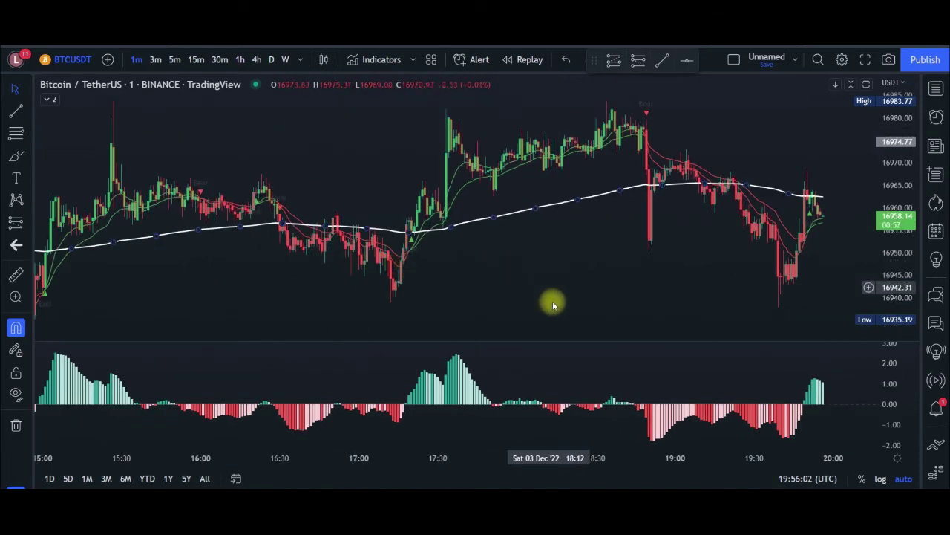
pyautogui.moveTo(292, 294); pyautogui.dragTo(305, 241)
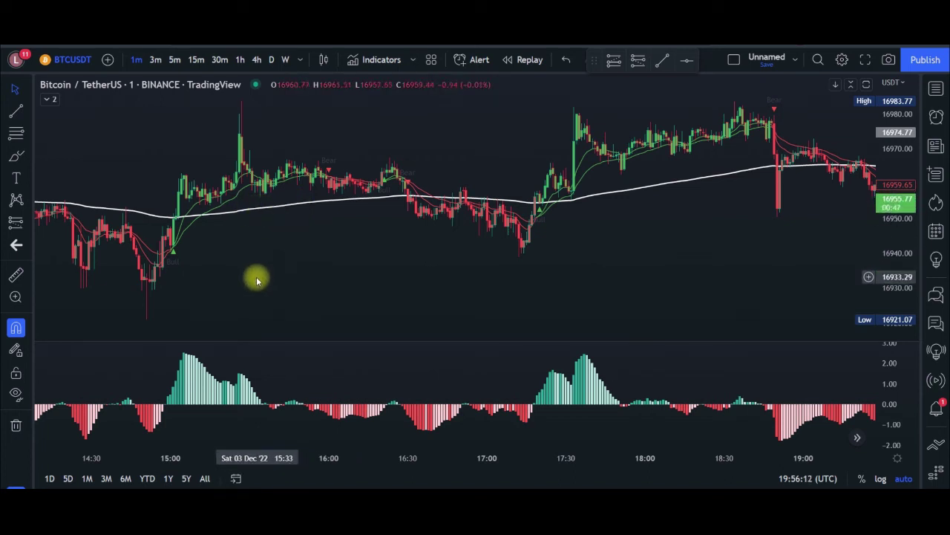
pyautogui.moveTo(257, 282); pyautogui.dragTo(409, 278)
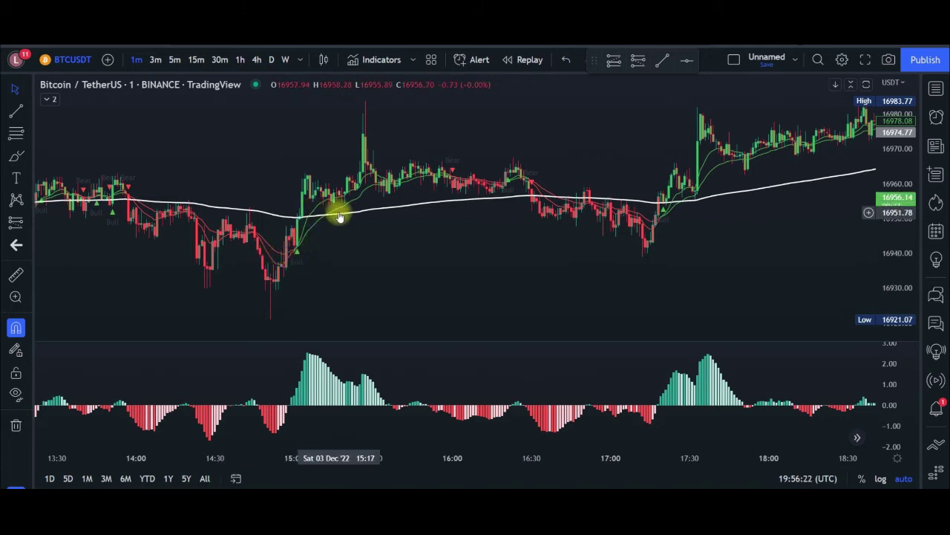
pyautogui.hscroll(-5, 416, 274)
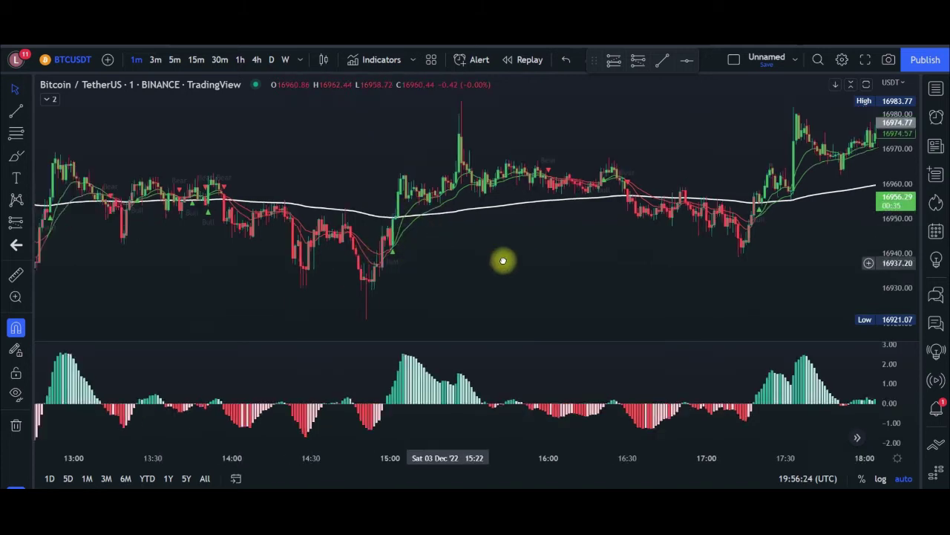
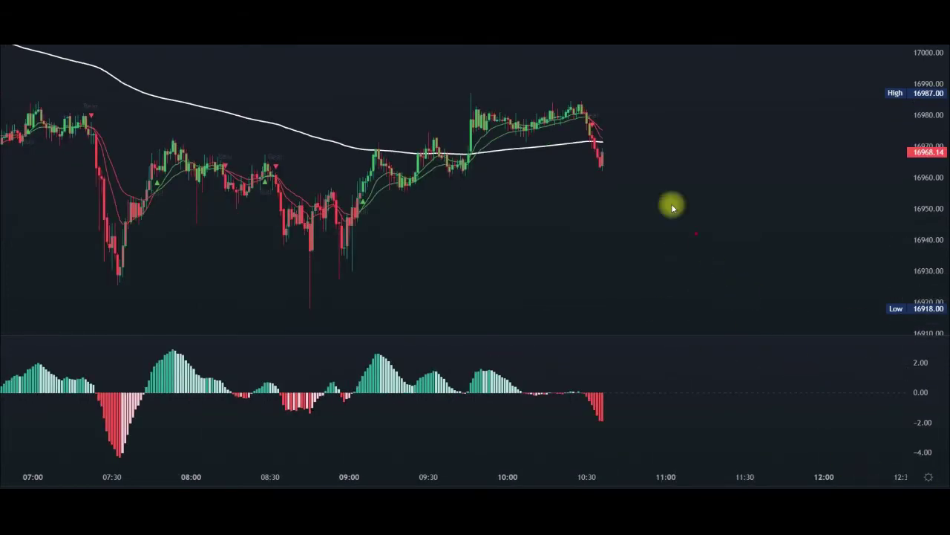
# Circle the Bear signal near 10:30, the red MACD histogram bars and the price pullback to the 200 EMA
pyautogui.moveTo(601, 111); pyautogui.dragTo(595, 152)
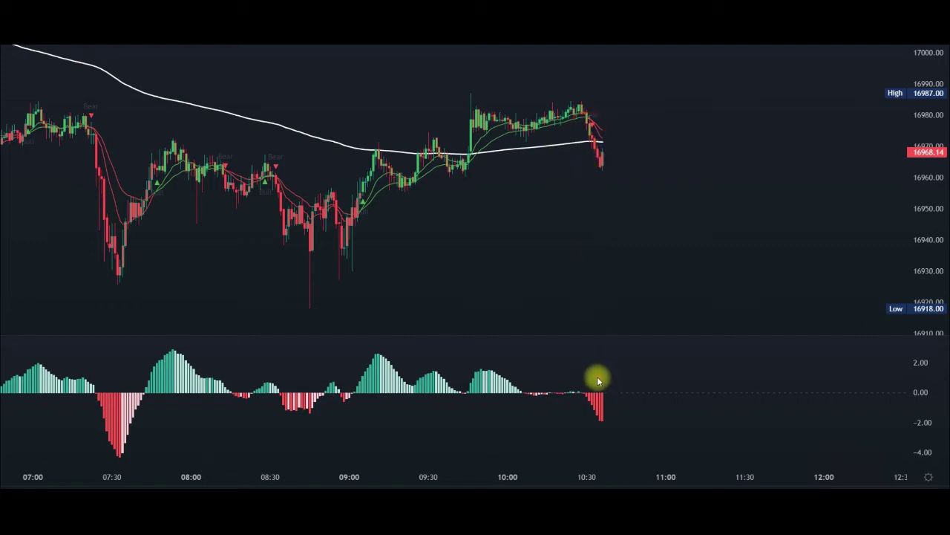
pyautogui.moveTo(596, 379); pyautogui.dragTo(619, 415)
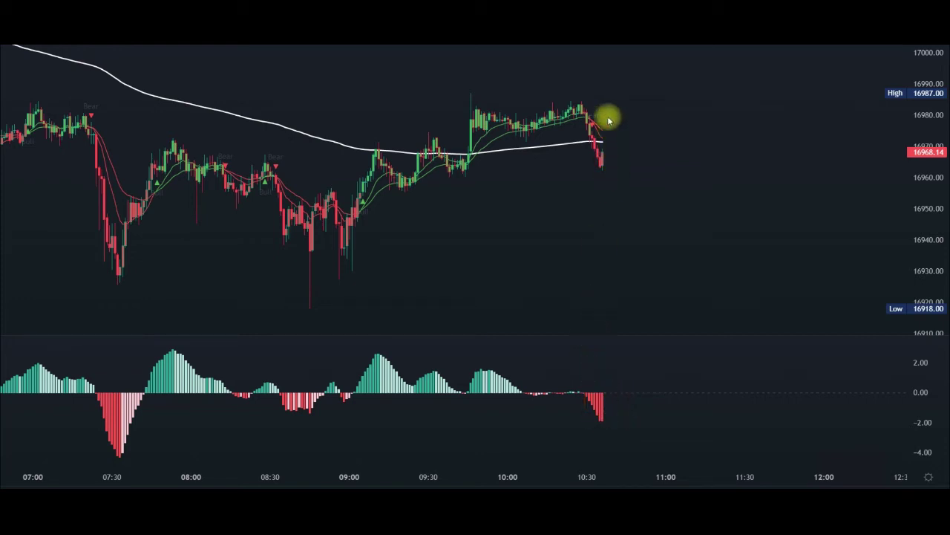
pyautogui.moveTo(595, 129)
pyautogui.mouseDown()
pyautogui.moveTo(597, 143)
pyautogui.moveTo(612, 130)
pyautogui.mouseUp()
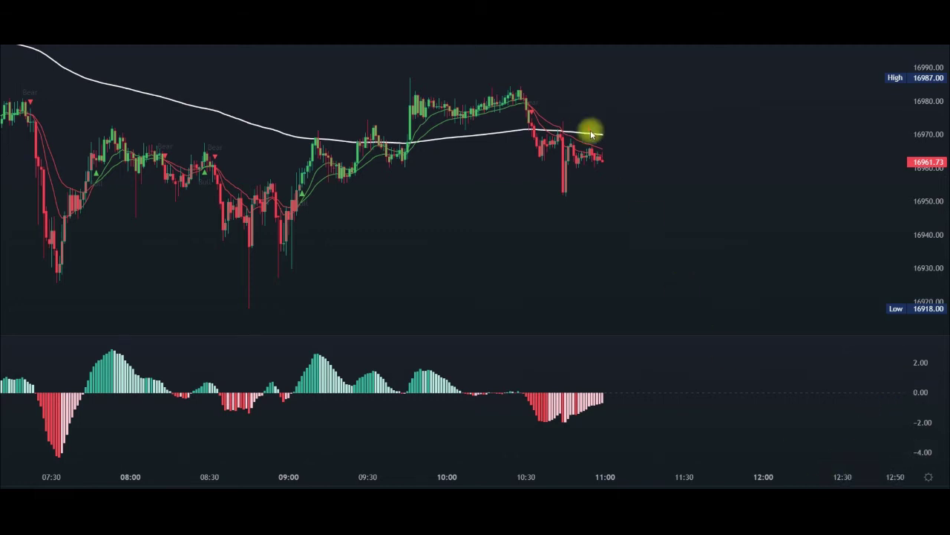
pyautogui.moveTo(577, 125)
pyautogui.mouseDown()
pyautogui.moveTo(547, 144)
pyautogui.moveTo(577, 130)
pyautogui.moveTo(577, 119)
pyautogui.mouseUp()
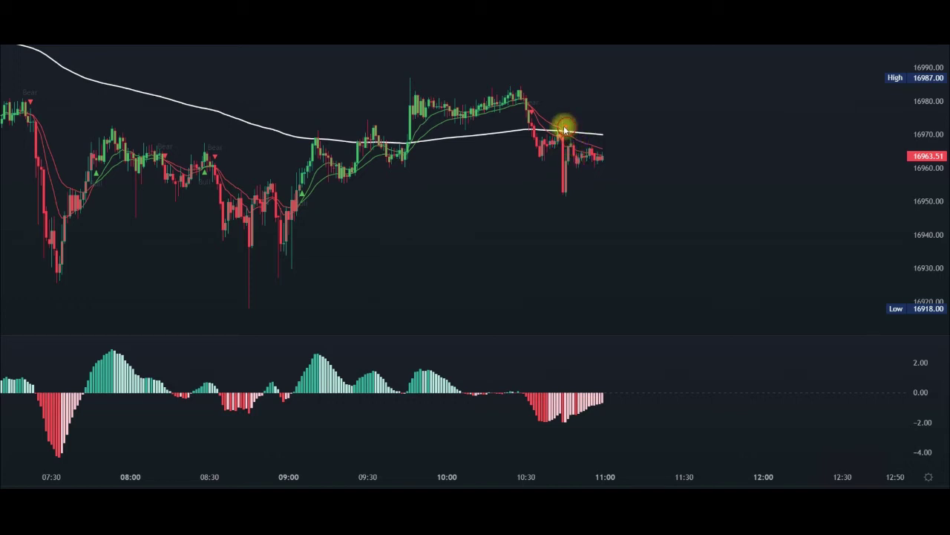
pyautogui.moveTo(565, 127)
pyautogui.mouseDown()
pyautogui.moveTo(568, 141)
pyautogui.moveTo(562, 135)
pyautogui.mouseUp()
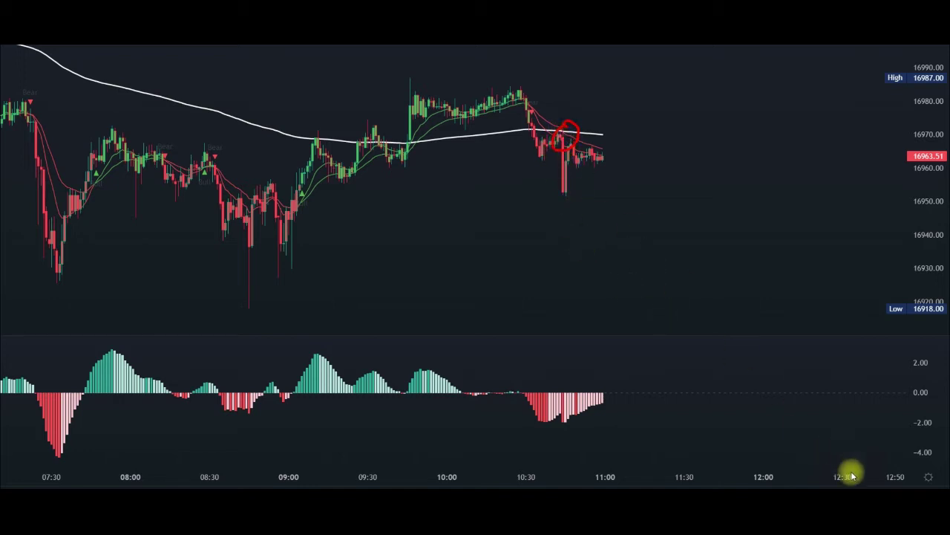
pyautogui.moveTo(569, 137); pyautogui.dragTo(575, 127)
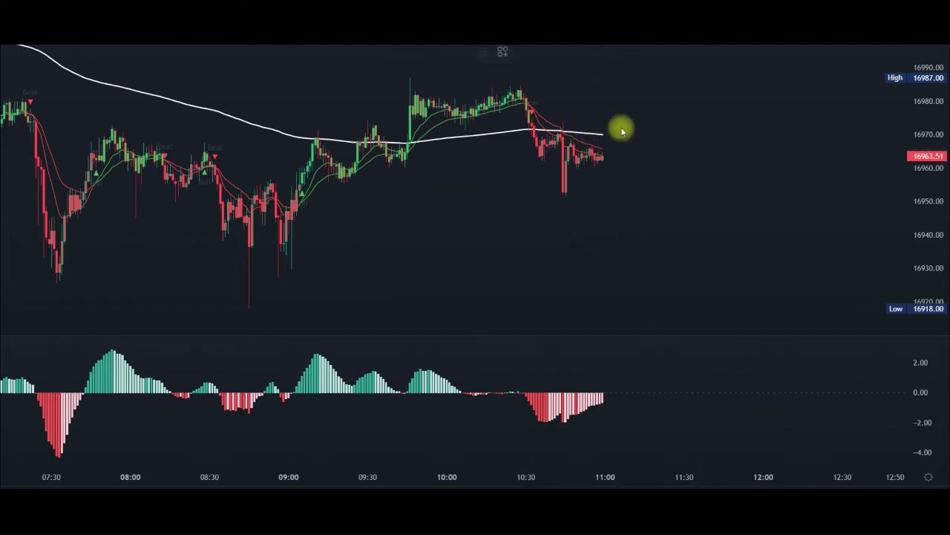
# Place a short position at 10:44 with entry 16967.76, stop 16983.83 and target 16933.31
pyautogui.click(571, 140)
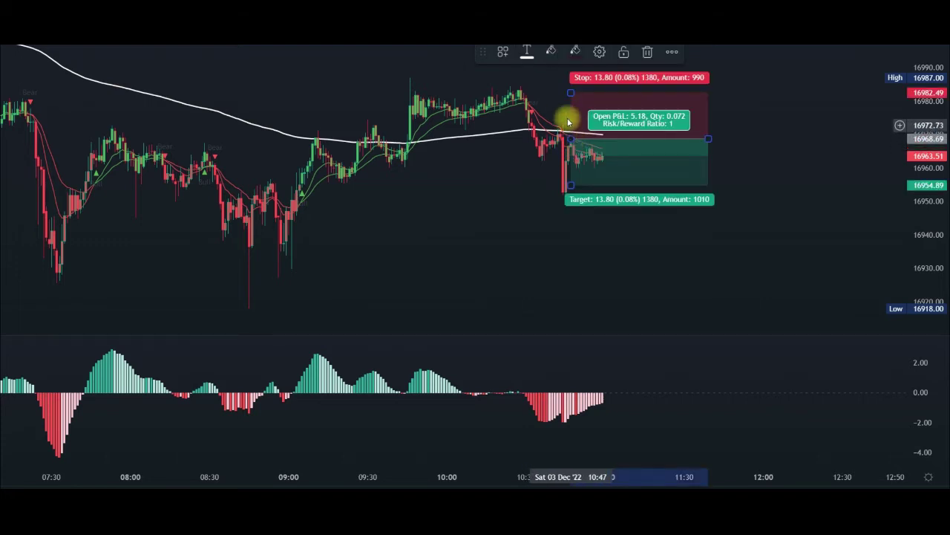
pyautogui.moveTo(570, 93); pyautogui.dragTo(571, 85)
pyautogui.moveTo(572, 196); pyautogui.dragTo(572, 221)
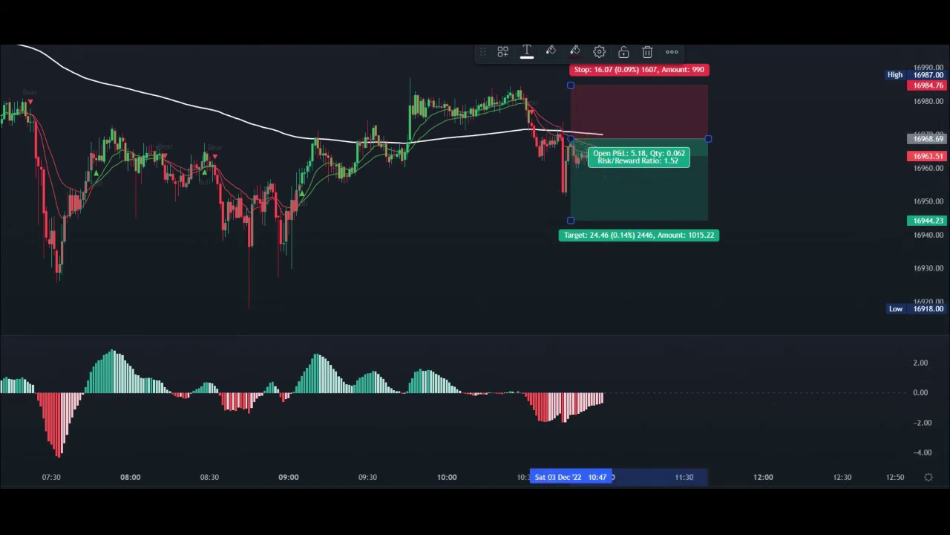
pyautogui.moveTo(570, 139); pyautogui.dragTo(563, 142)
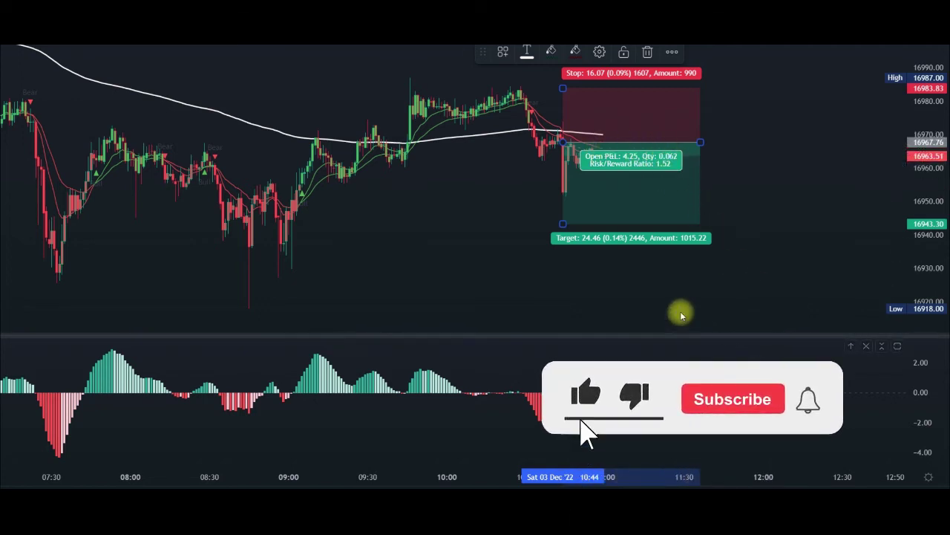
pyautogui.moveTo(562, 237); pyautogui.dragTo(563, 257)
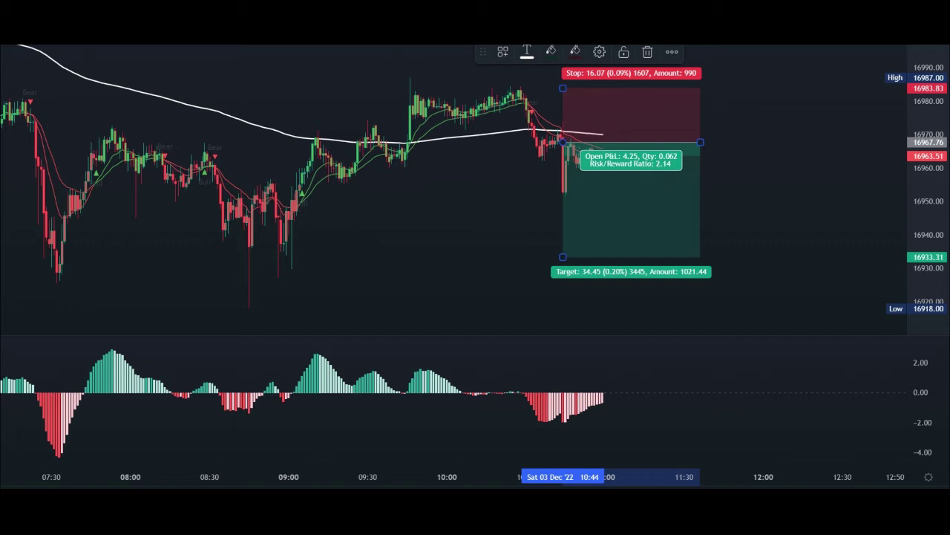
pyautogui.click(752, 307)
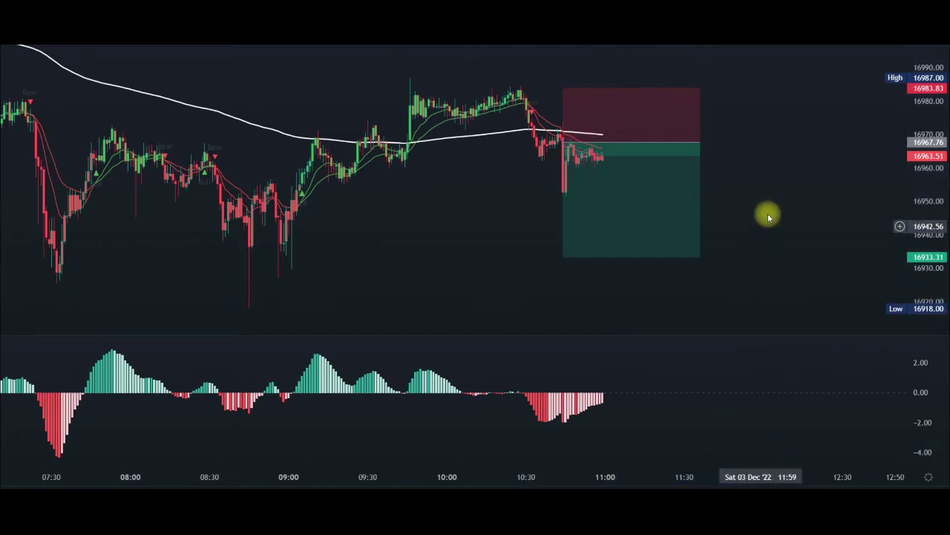
# Extend the short position's target to 16884.77, near the low of the price drop
pyautogui.moveTo(577, 144)
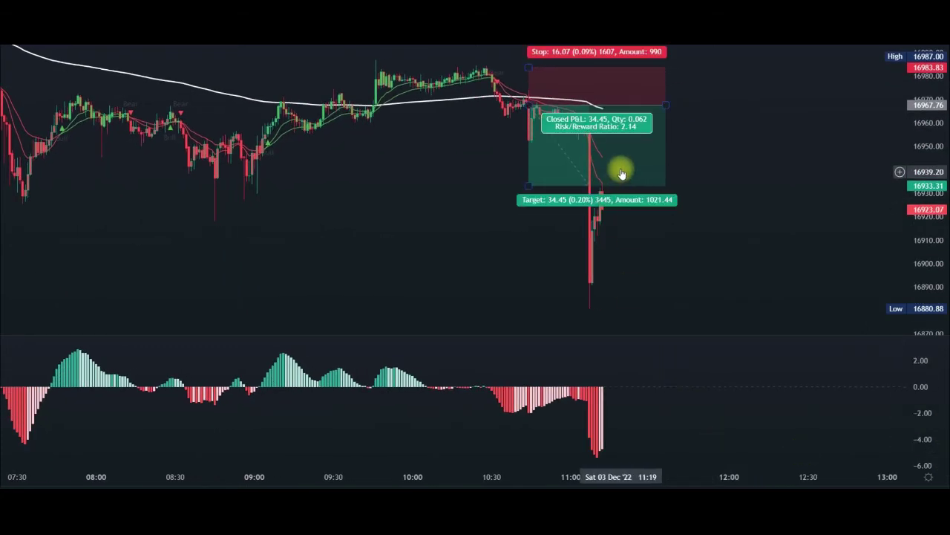
pyautogui.moveTo(603, 164)
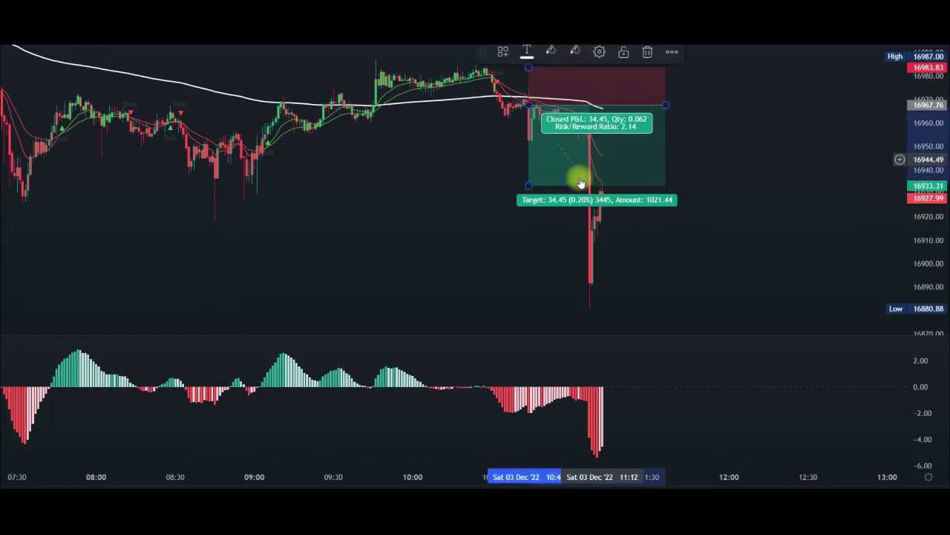
pyautogui.moveTo(528, 185); pyautogui.dragTo(527, 300)
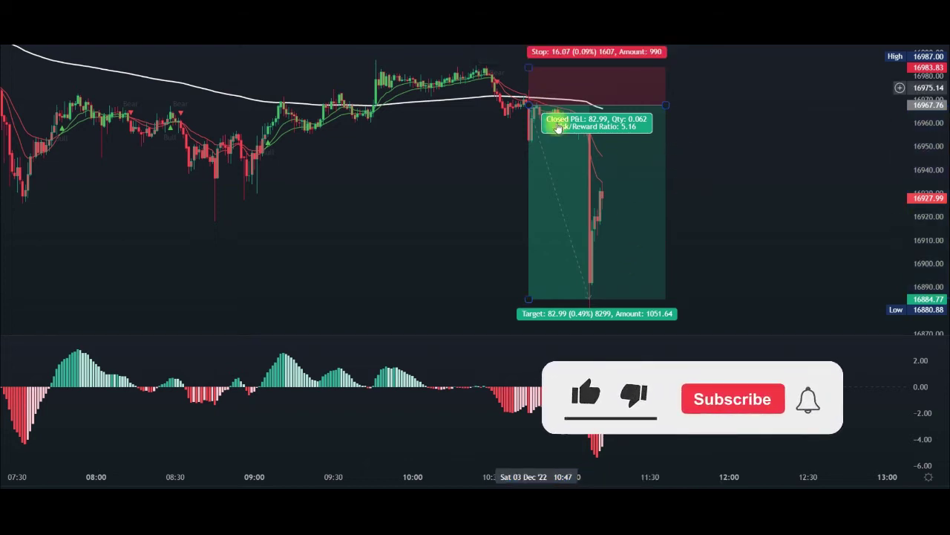
pyautogui.click(380, 304)
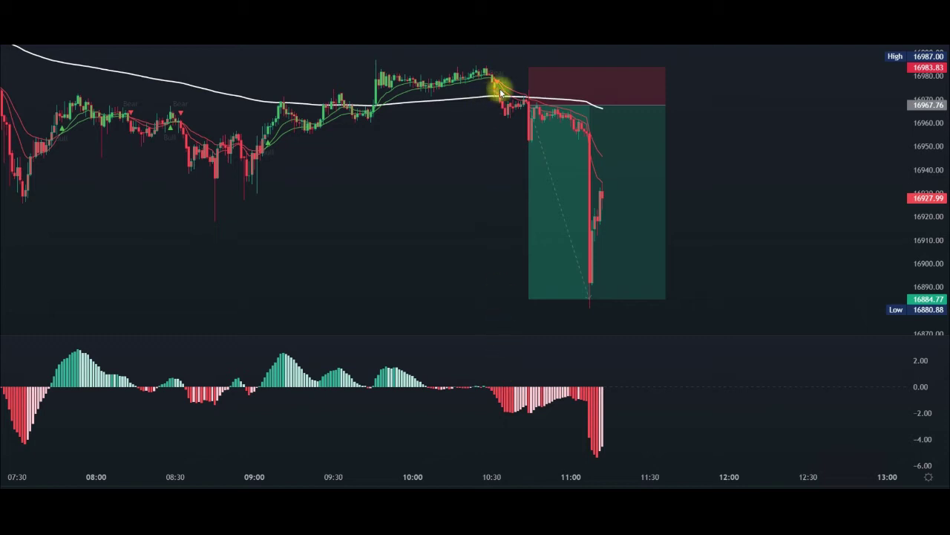
# Point out the short trade's Bear signal, its entry near the 200 EMA and the matching red MACD bars
pyautogui.moveTo(503, 75)
pyautogui.mouseDown()
pyautogui.moveTo(486, 79)
pyautogui.moveTo(503, 70)
pyautogui.mouseUp()
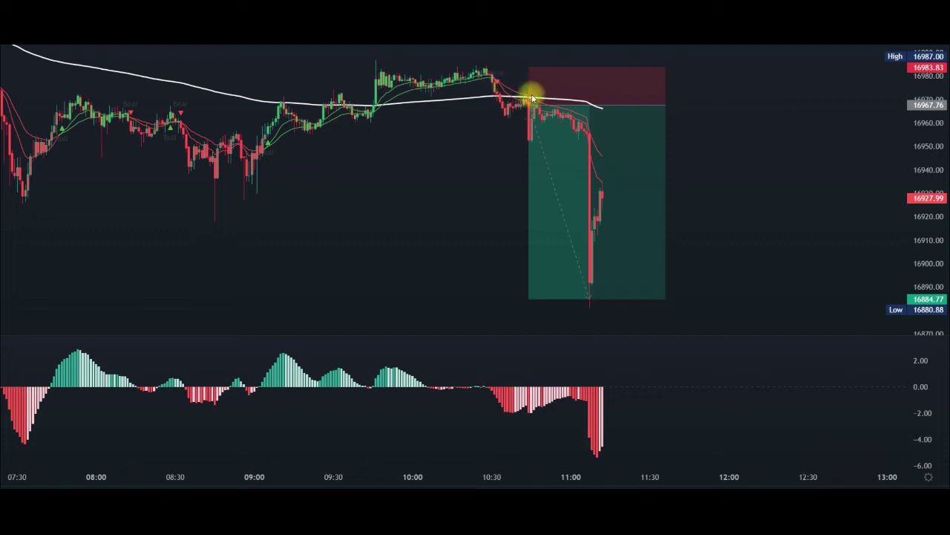
pyautogui.click(528, 100)
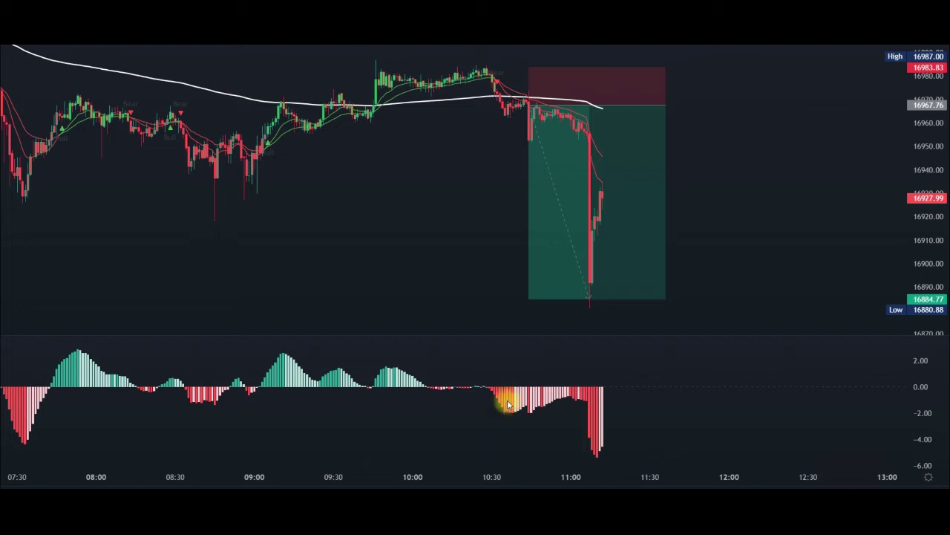
pyautogui.moveTo(502, 371)
pyautogui.mouseDown()
pyautogui.moveTo(492, 383)
pyautogui.moveTo(505, 403)
pyautogui.moveTo(511, 369)
pyautogui.moveTo(497, 377)
pyautogui.moveTo(513, 392)
pyautogui.mouseUp()
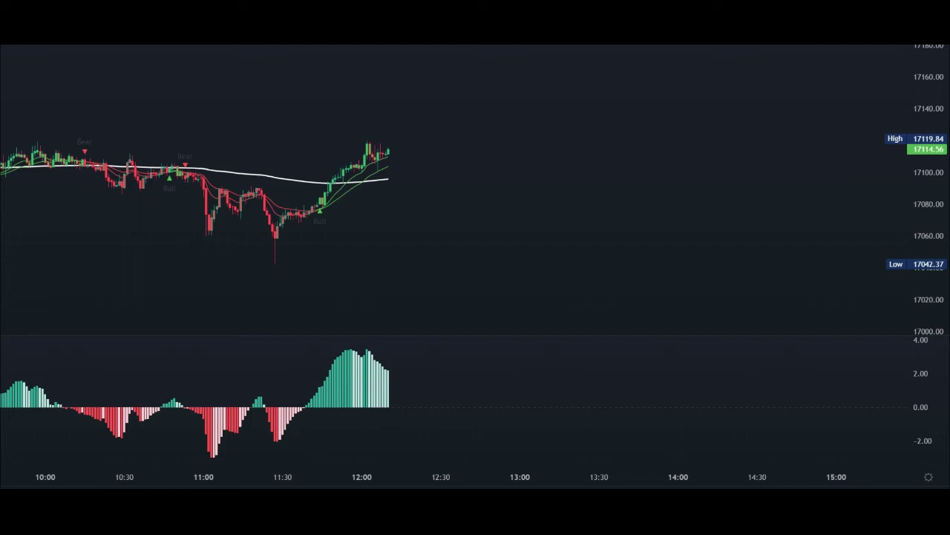
# Circle the Bull signal near 11:45 and the rising MACD bars, and place a long position at 17102.80 with stop 17079.39 and target 17176.34
pyautogui.moveTo(319, 198)
pyautogui.mouseDown()
pyautogui.moveTo(329, 230)
pyautogui.moveTo(318, 201)
pyautogui.mouseUp()
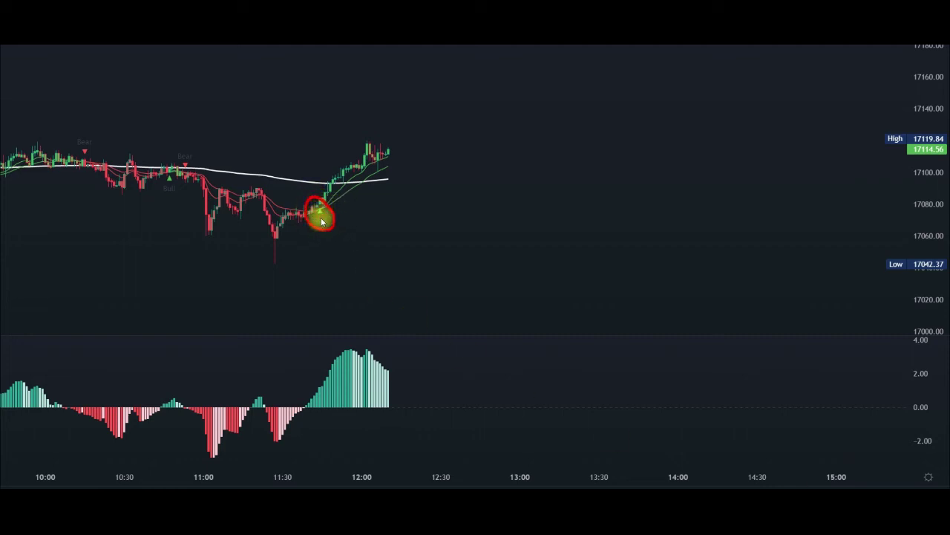
pyautogui.moveTo(316, 381)
pyautogui.mouseDown()
pyautogui.moveTo(324, 371)
pyautogui.moveTo(307, 381)
pyautogui.moveTo(312, 374)
pyautogui.mouseUp()
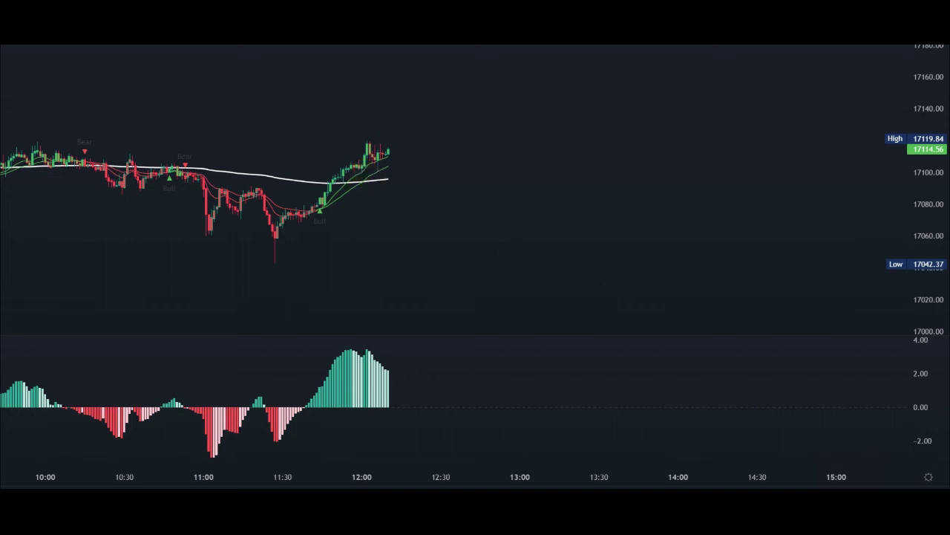
pyautogui.click(365, 170)
pyautogui.moveTo(365, 192); pyautogui.dragTo(364, 204)
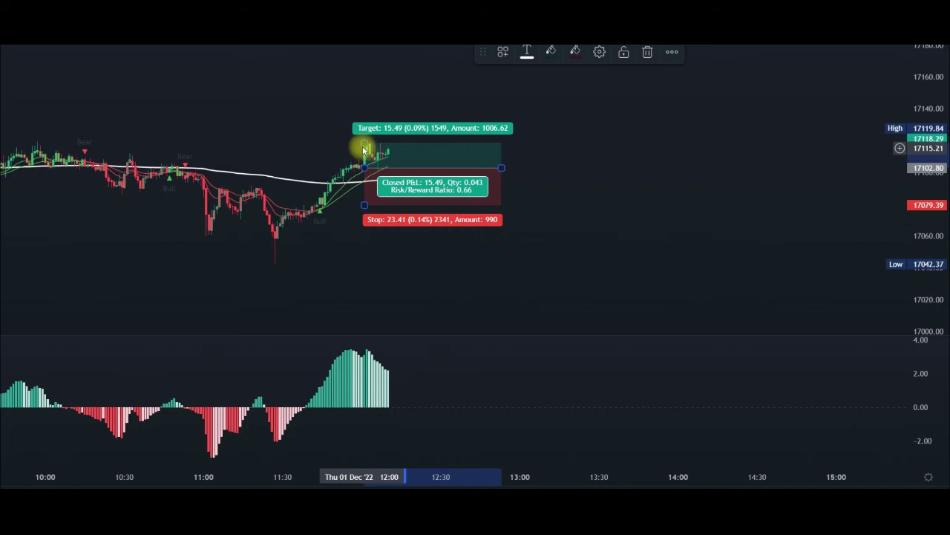
pyautogui.moveTo(365, 149); pyautogui.dragTo(378, 51)
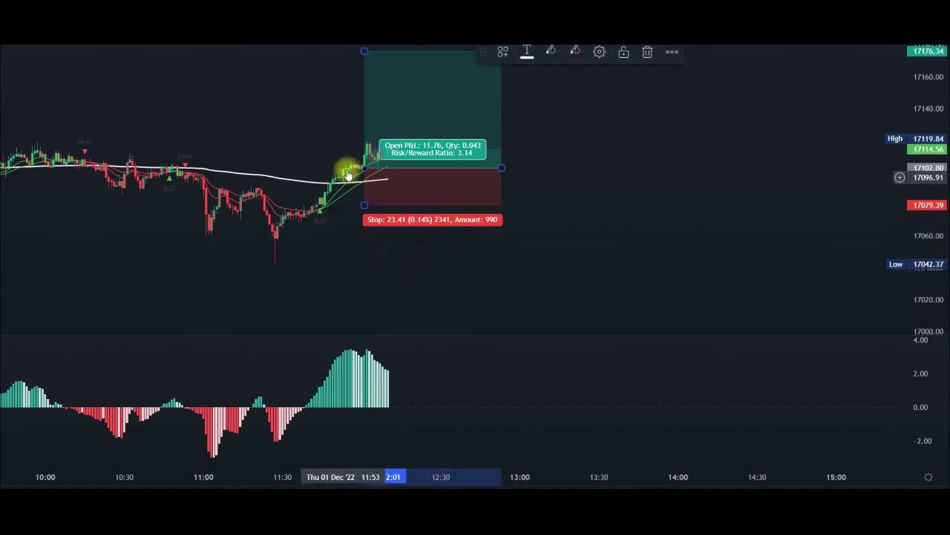
pyautogui.click(327, 390)
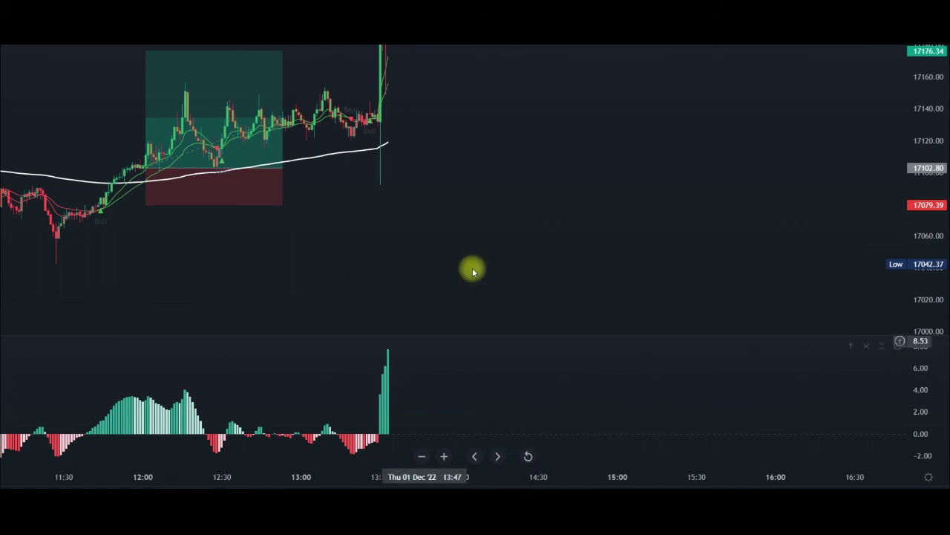
# Extend the long position in time to the latest candles after 13:30 and raise its target to 17214.11
pyautogui.moveTo(435, 244); pyautogui.dragTo(598, 307)
pyautogui.click(394, 176)
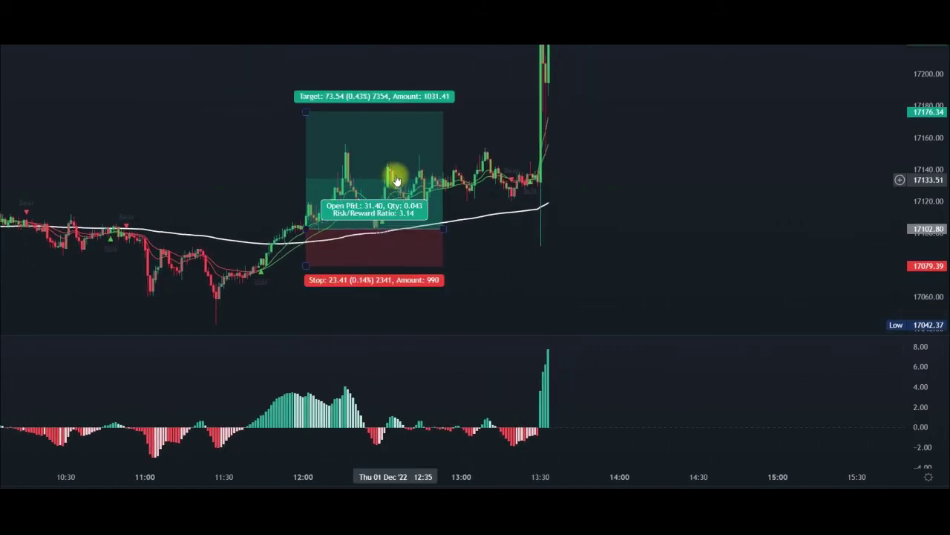
pyautogui.moveTo(444, 227)
pyautogui.mouseDown()
pyautogui.moveTo(573, 238)
pyautogui.moveTo(554, 229)
pyautogui.mouseUp()
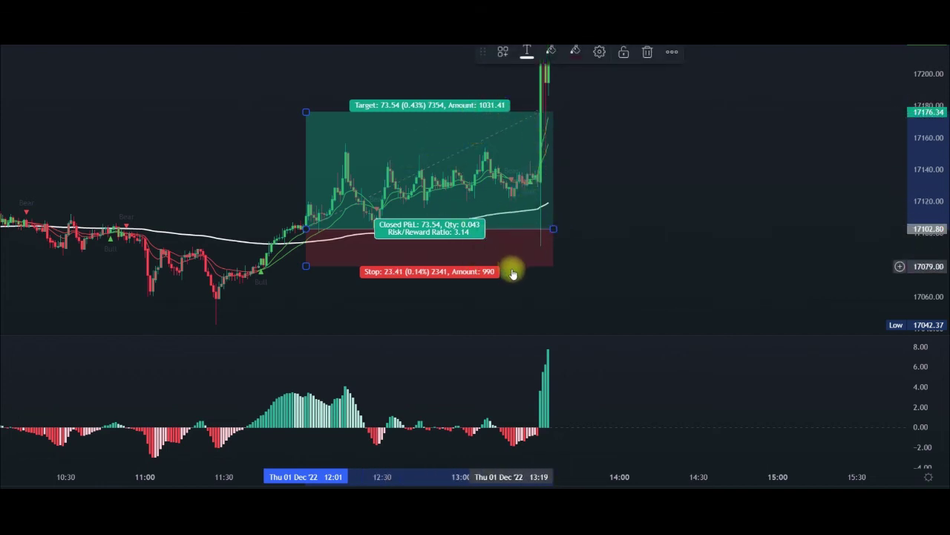
pyautogui.click(515, 298)
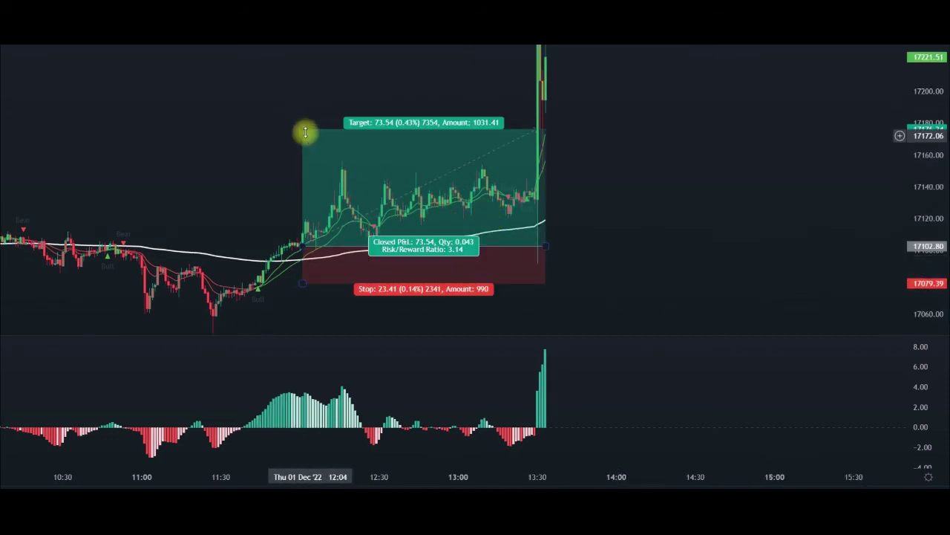
pyautogui.moveTo(304, 130); pyautogui.dragTo(306, 69)
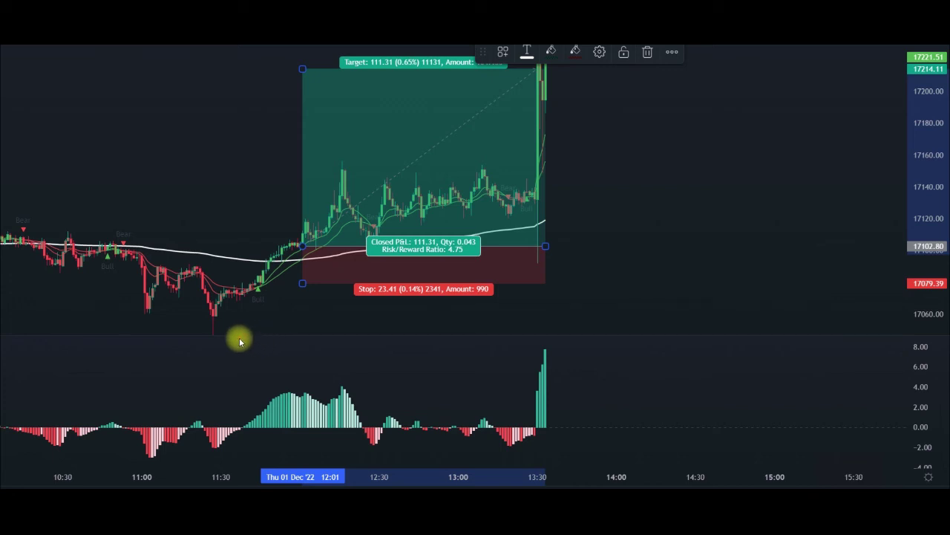
# Mark the long trade's Bull signal near 11:45, the matching green MACD bars and the price rise from entry toward the target
pyautogui.moveTo(258, 276)
pyautogui.mouseDown()
pyautogui.moveTo(248, 276)
pyautogui.moveTo(266, 300)
pyautogui.moveTo(268, 276)
pyautogui.moveTo(253, 277)
pyautogui.mouseUp()
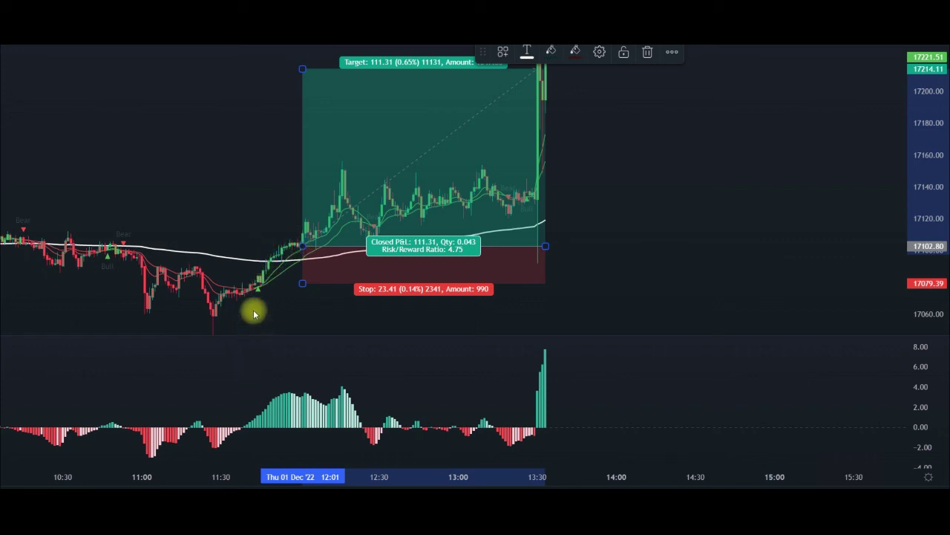
pyautogui.moveTo(250, 294); pyautogui.dragTo(257, 276)
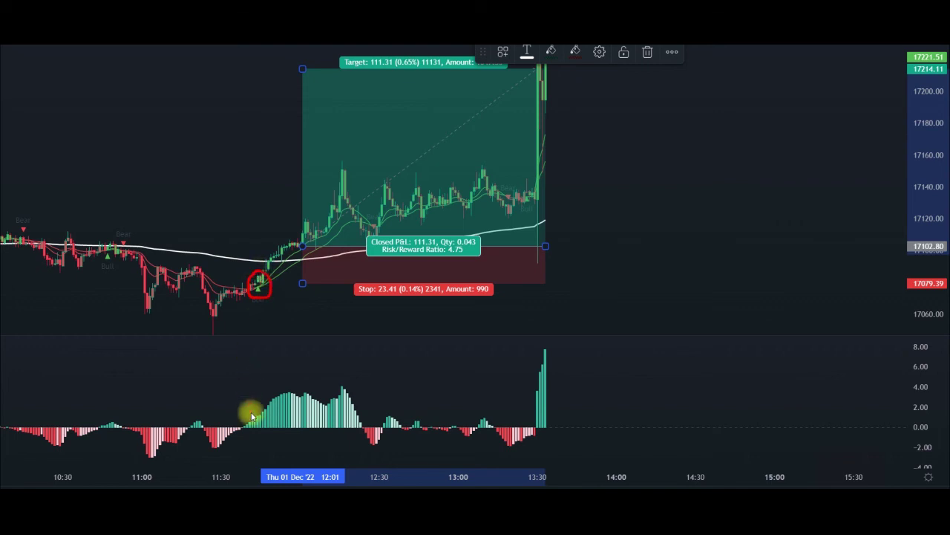
pyautogui.moveTo(259, 396)
pyautogui.mouseDown()
pyautogui.moveTo(254, 428)
pyautogui.moveTo(261, 394)
pyautogui.mouseUp()
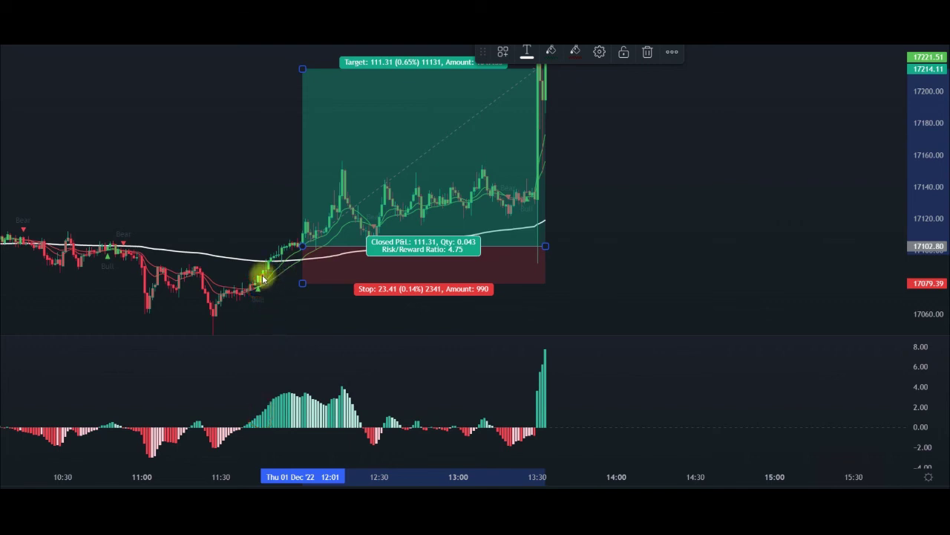
pyautogui.moveTo(254, 280)
pyautogui.mouseDown()
pyautogui.moveTo(260, 292)
pyautogui.moveTo(257, 283)
pyautogui.mouseUp()
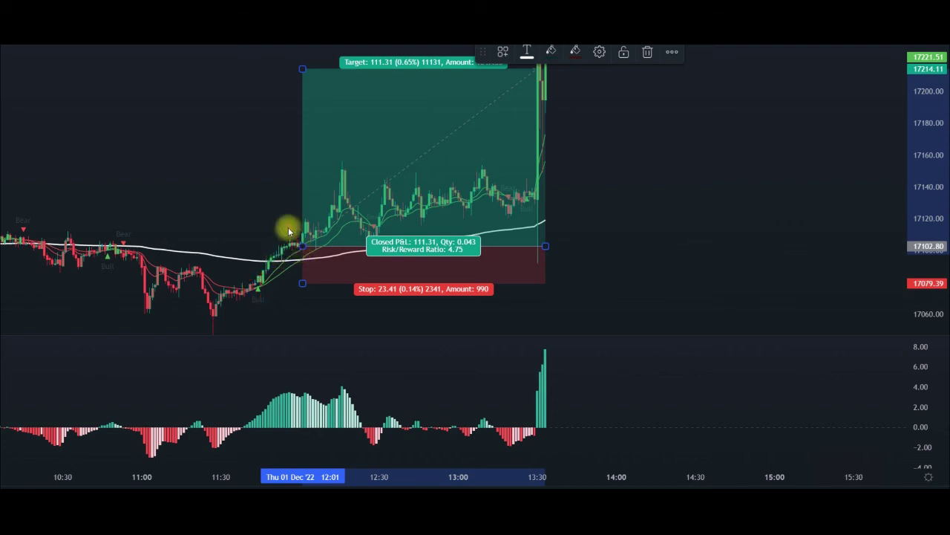
pyautogui.moveTo(307, 235); pyautogui.dragTo(522, 110)
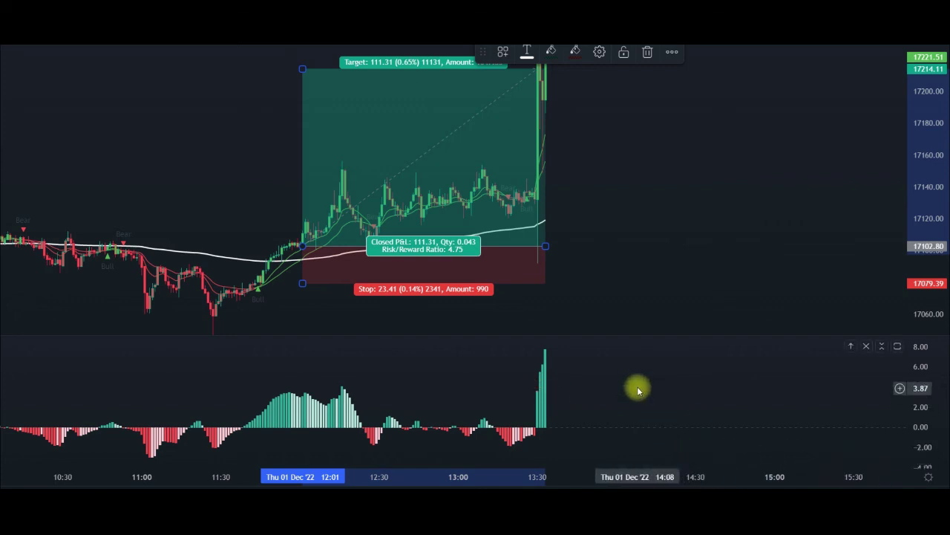
# Circle the Bear signal at the 200 EMA just before 11:00 and the MACD bars turning red beneath it
pyautogui.moveTo(106, 295); pyautogui.dragTo(583, 290)
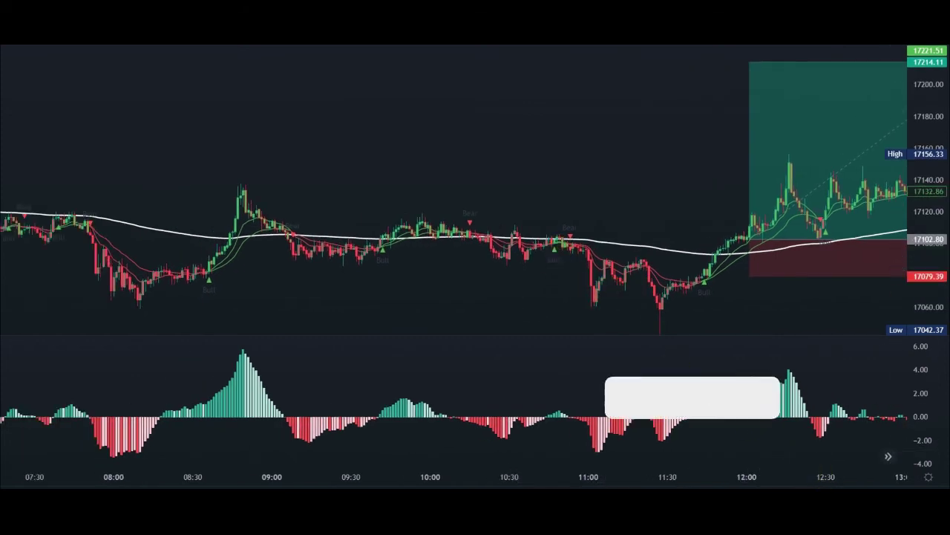
pyautogui.moveTo(591, 245)
pyautogui.mouseDown()
pyautogui.moveTo(566, 221)
pyautogui.moveTo(578, 212)
pyautogui.mouseUp()
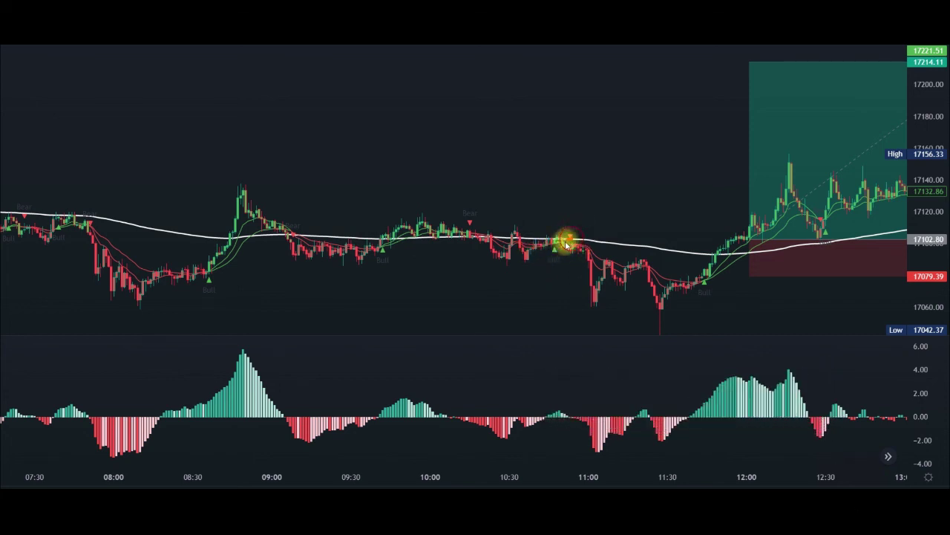
pyautogui.moveTo(563, 246); pyautogui.dragTo(571, 247)
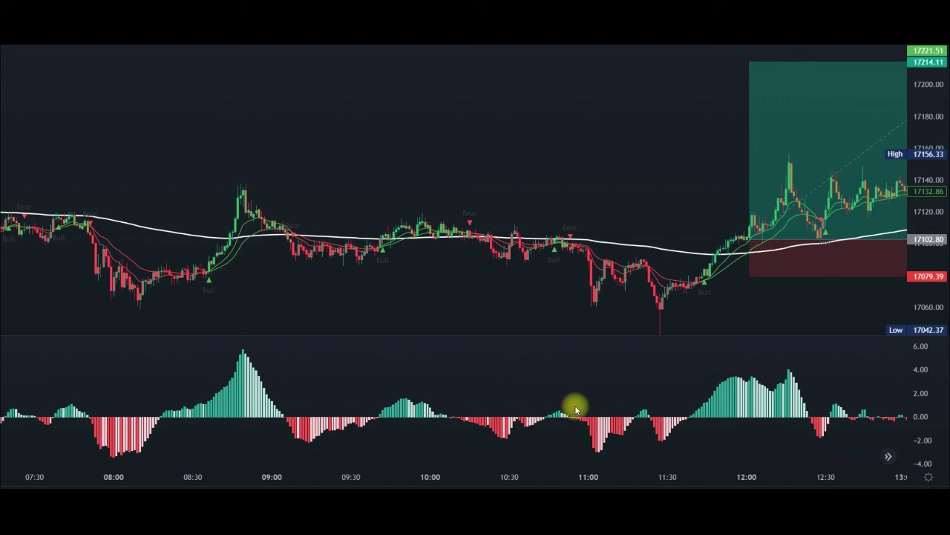
pyautogui.moveTo(576, 406)
pyautogui.mouseDown()
pyautogui.moveTo(577, 420)
pyautogui.moveTo(583, 405)
pyautogui.mouseUp()
pyautogui.click(580, 317)
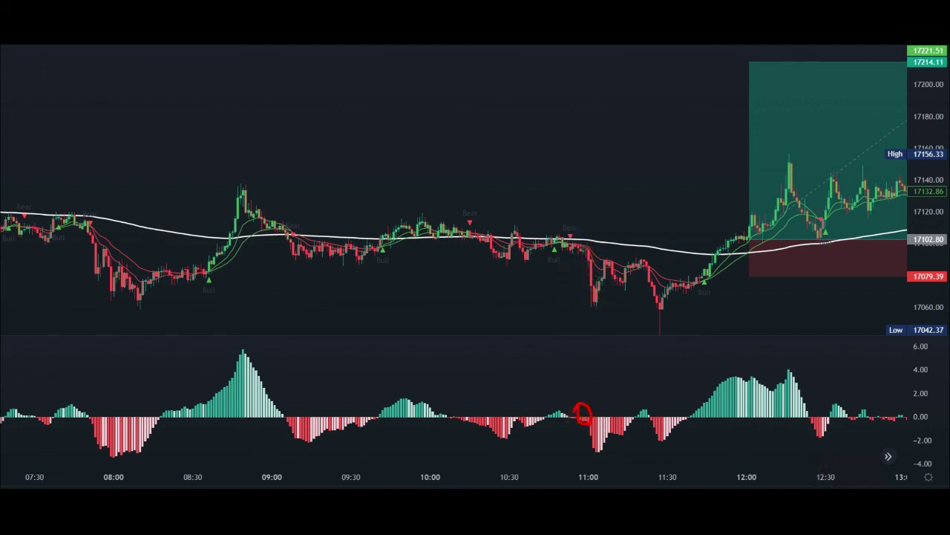
# Place a short position at 10:54 with entry 17100.66, stop 17126.89 and target 17059.54
pyautogui.moveTo(495, 274); pyautogui.dragTo(314, 183)
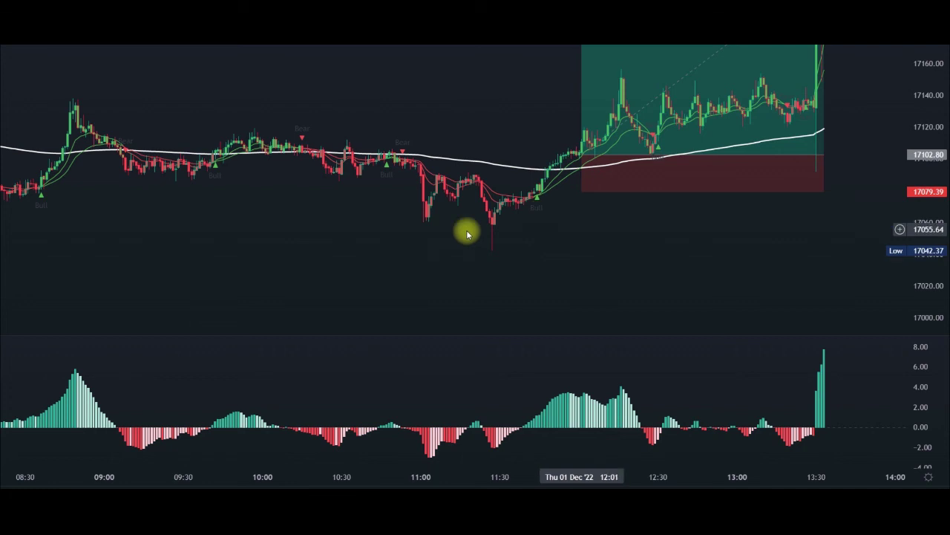
pyautogui.moveTo(476, 49)
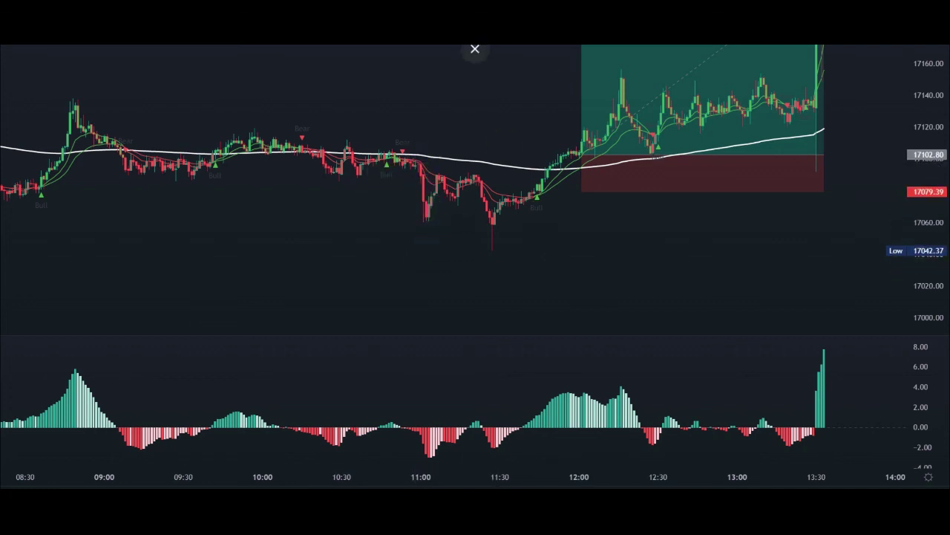
pyautogui.click(407, 161)
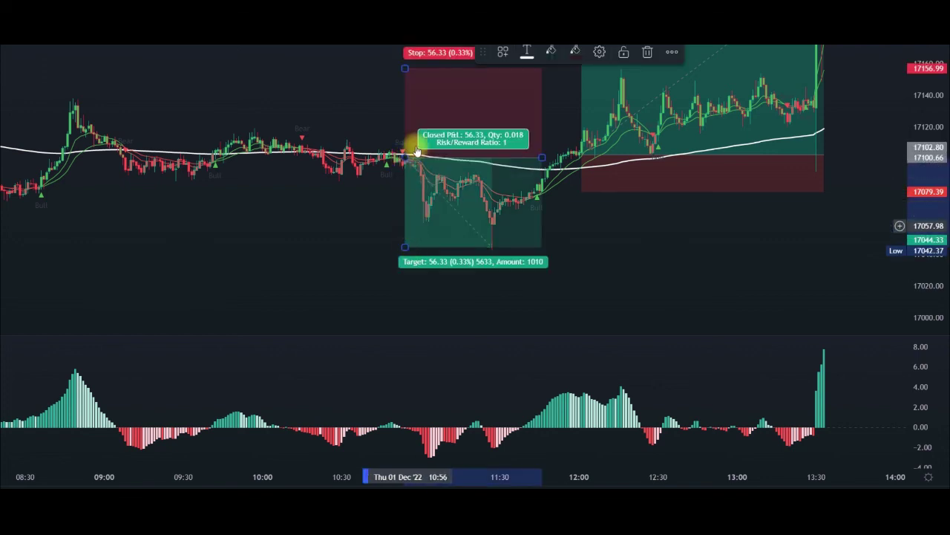
pyautogui.moveTo(405, 69); pyautogui.dragTo(405, 116)
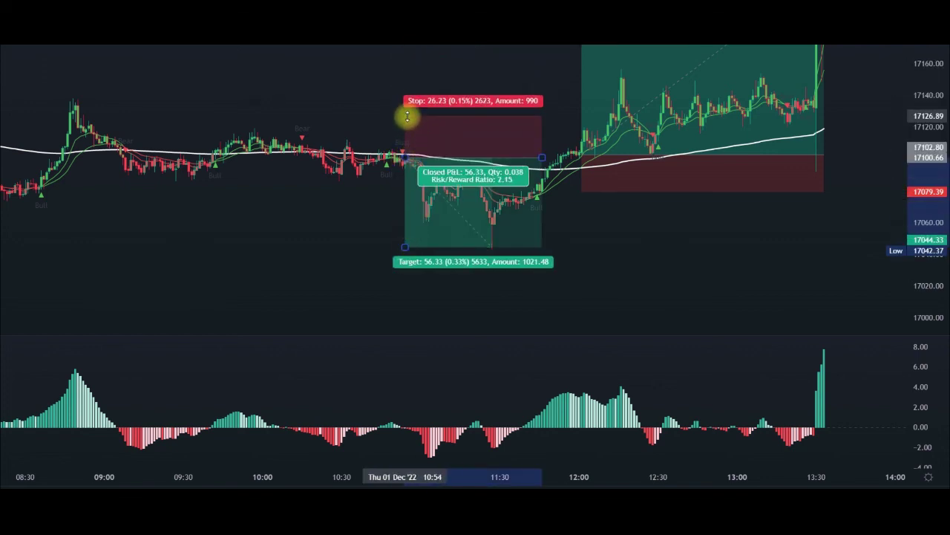
pyautogui.moveTo(404, 246); pyautogui.dragTo(406, 222)
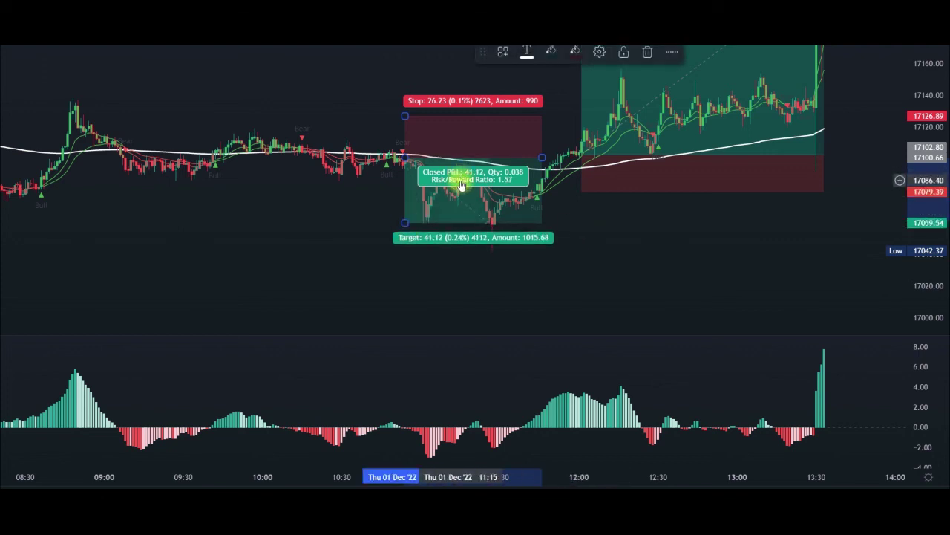